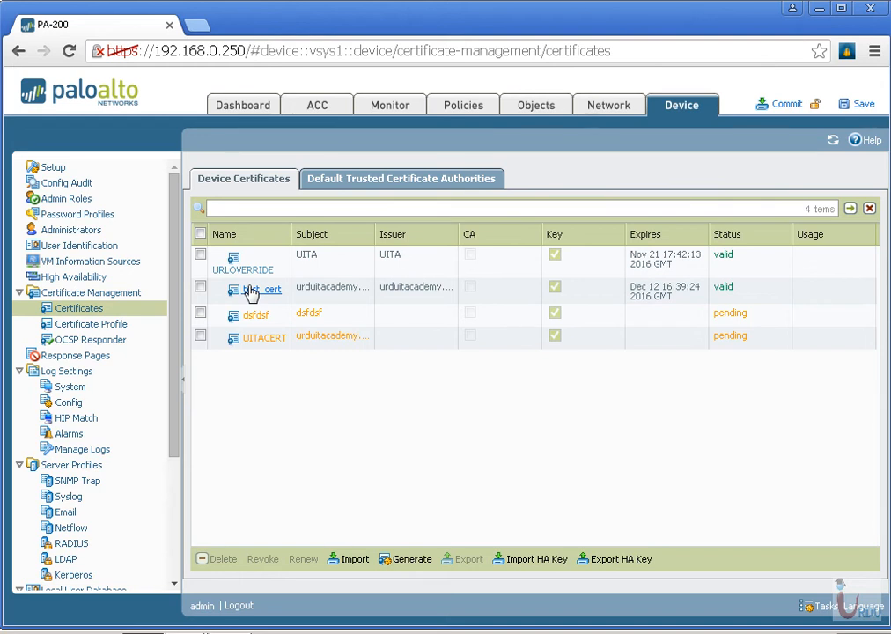
Start generating a new device certificate with both the certificate name and common name set to uitaca
click(414, 560)
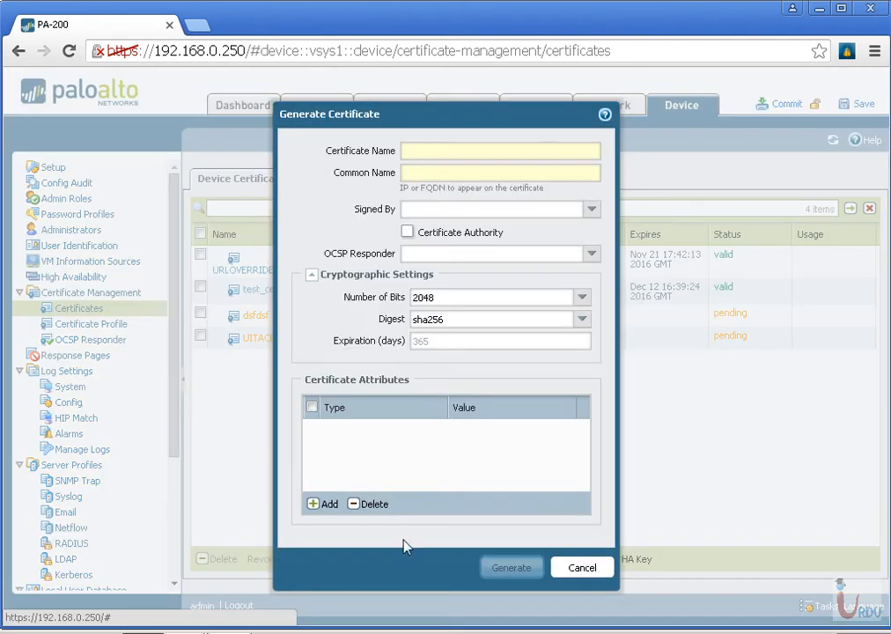
click(480, 154)
text(ui)
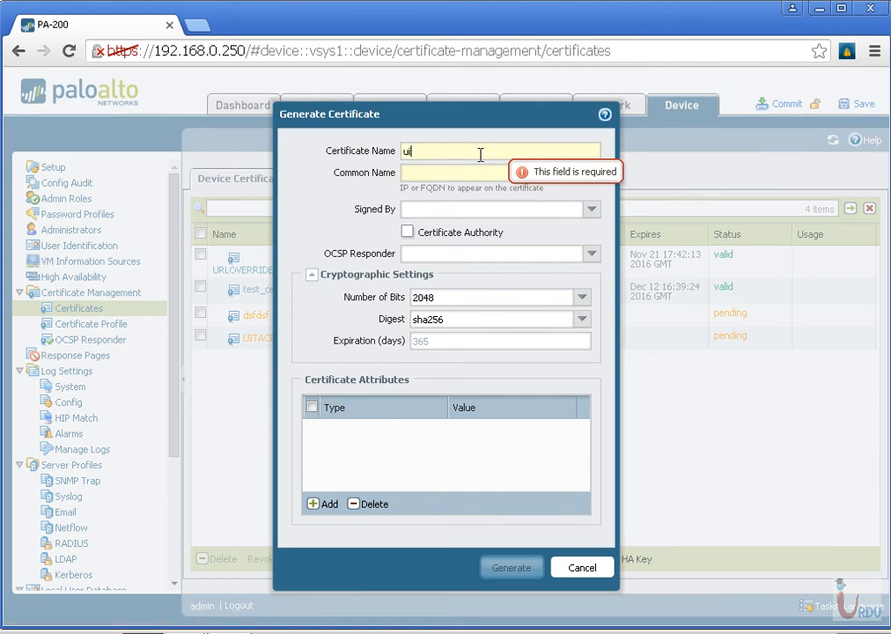
text(ta)
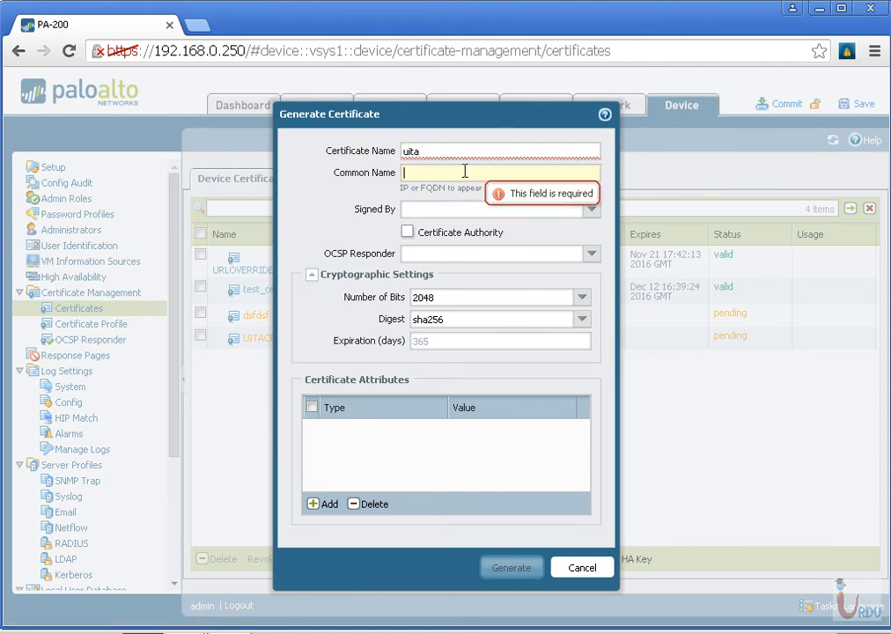
click(465, 172)
text(uitsca)
click(449, 150)
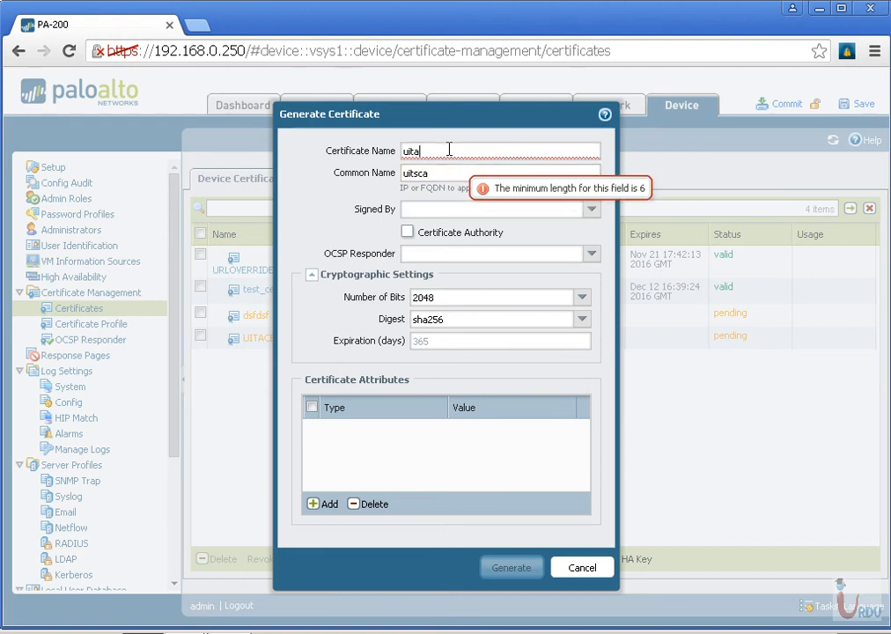
text(ca)
click(414, 172)
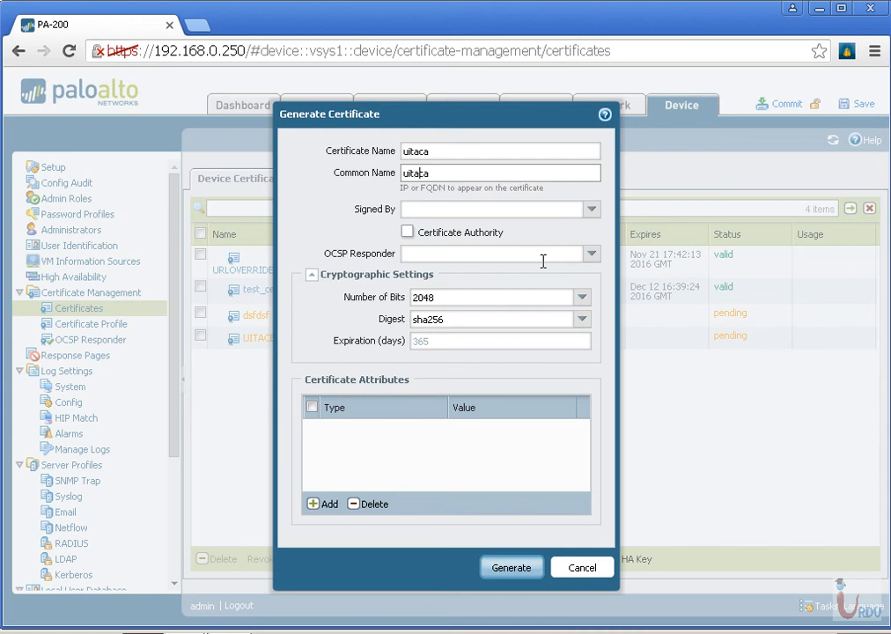
Set the certificate to be signed by External Authority (CSR) and mark it as a Certificate Authority
click(592, 208)
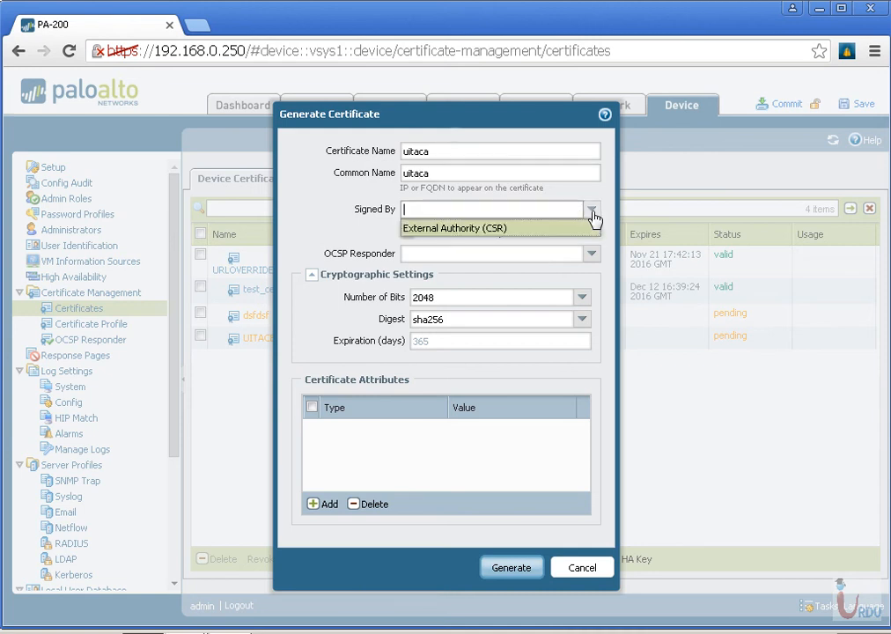
click(522, 230)
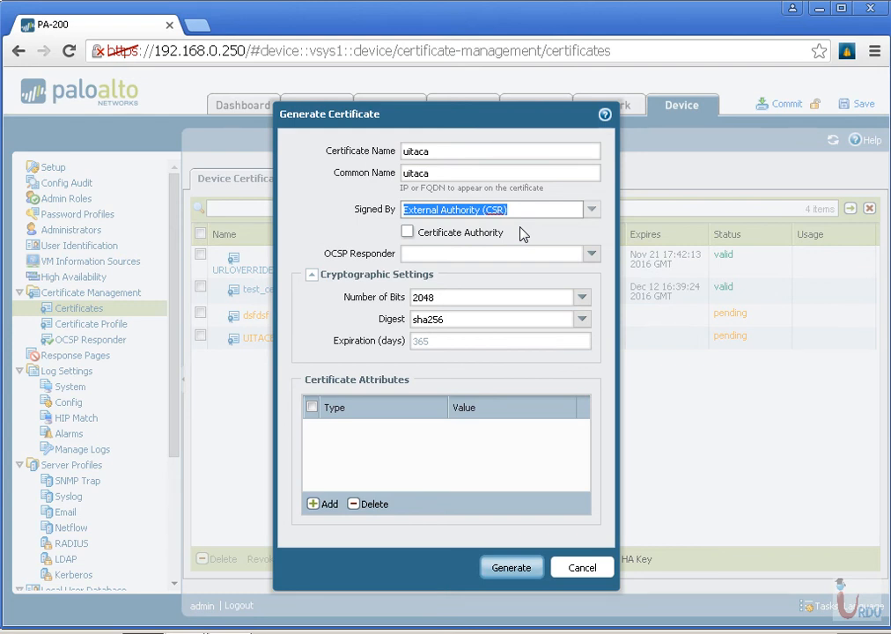
click(408, 231)
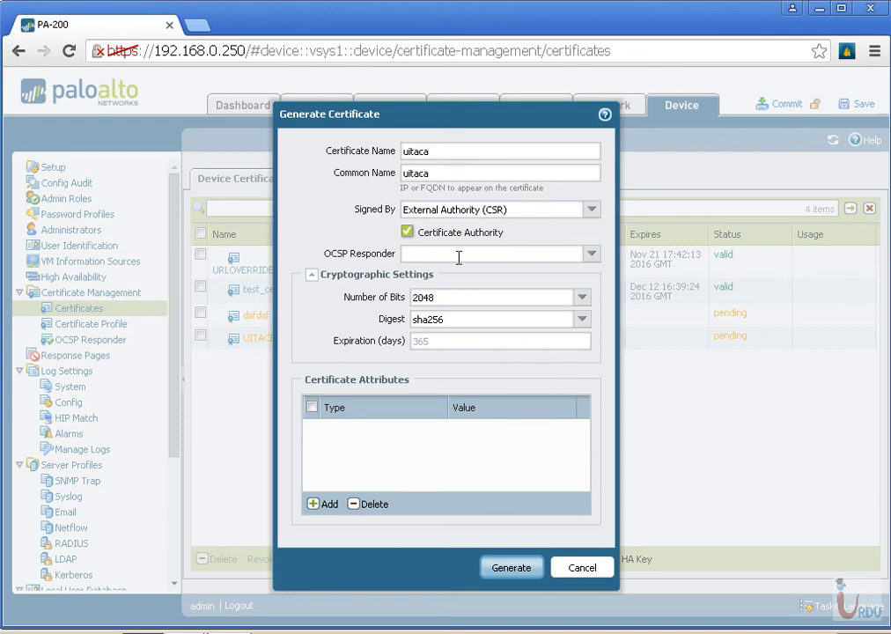
click(592, 257)
click(582, 300)
click(581, 299)
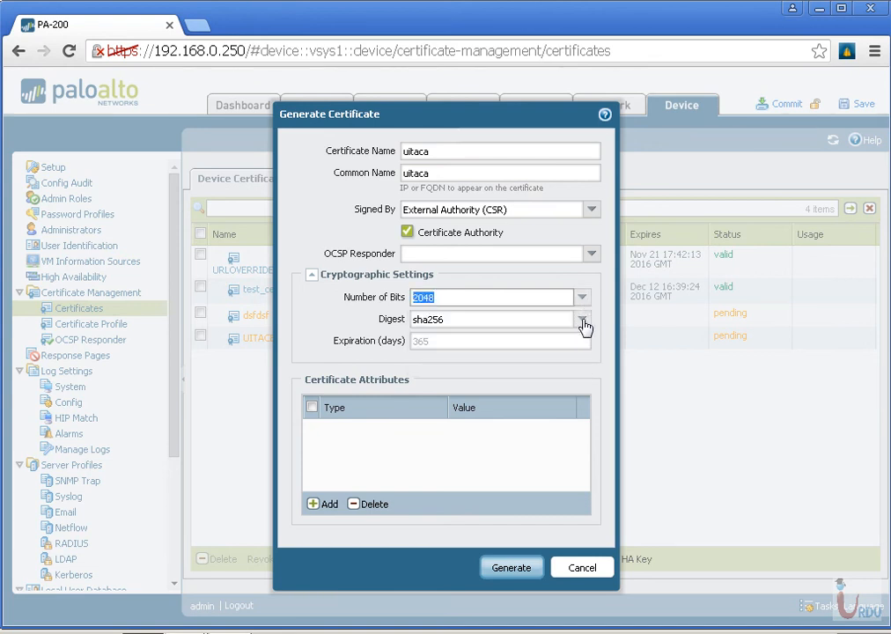
click(582, 323)
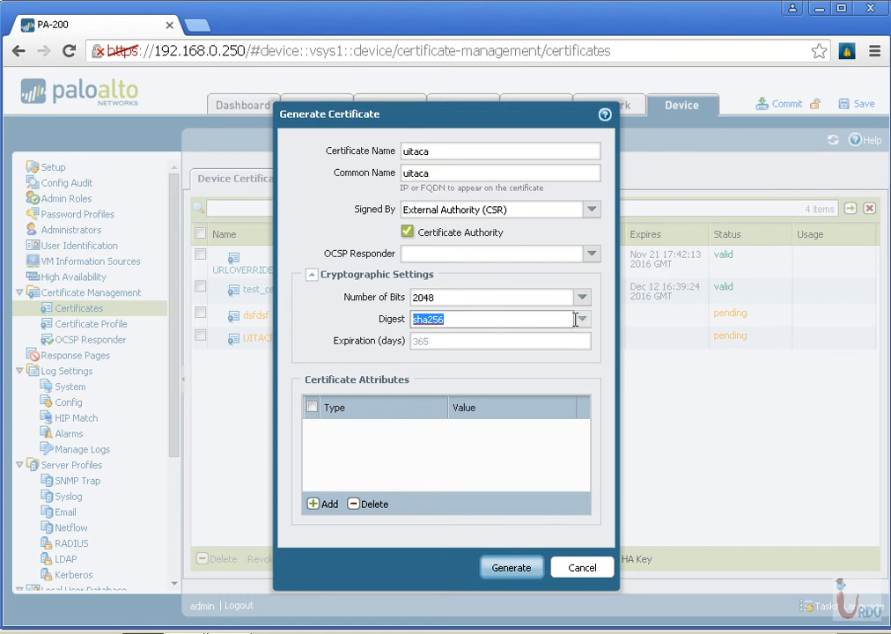
click(477, 344)
click(431, 371)
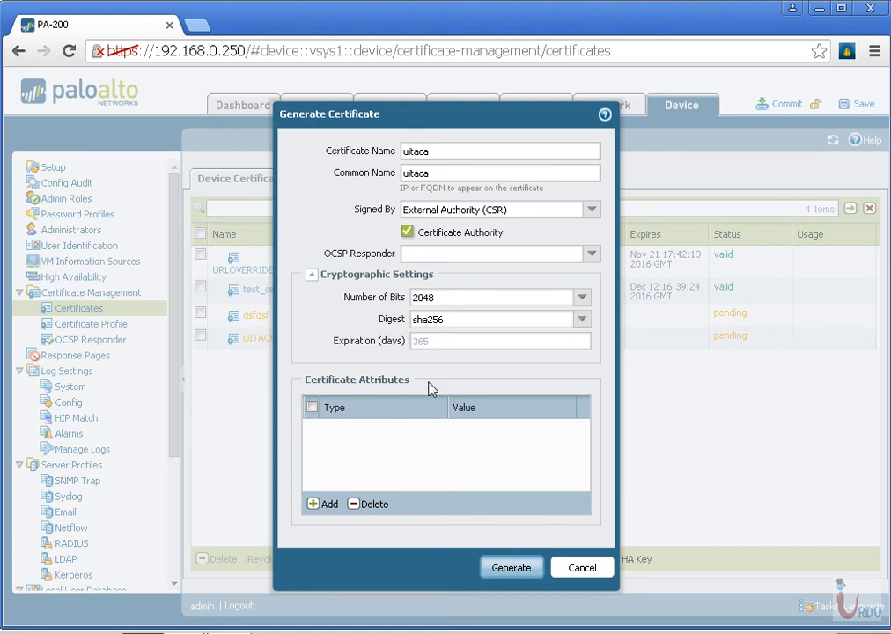
Add a Country attribute with the value PK (Pakistan) to the certificate
click(322, 508)
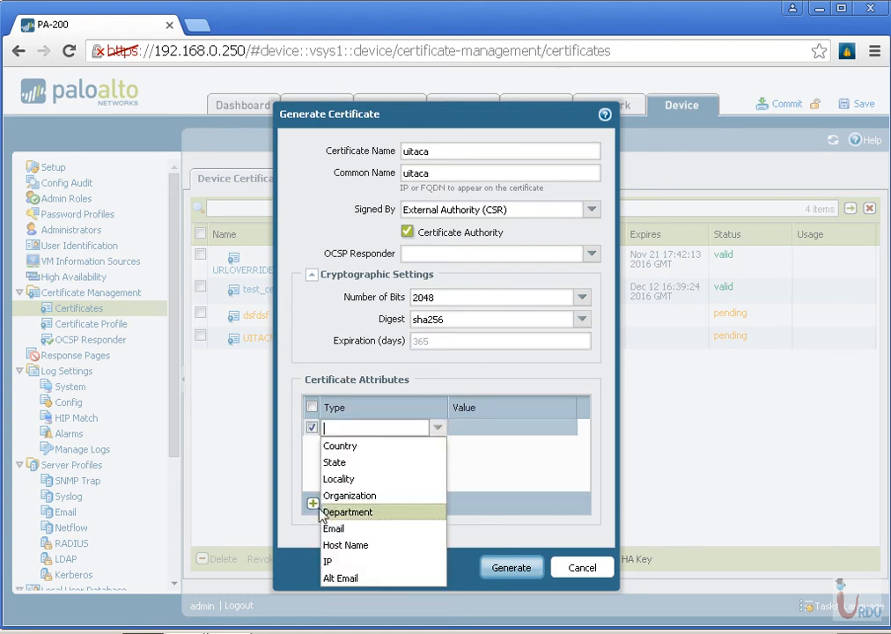
click(363, 447)
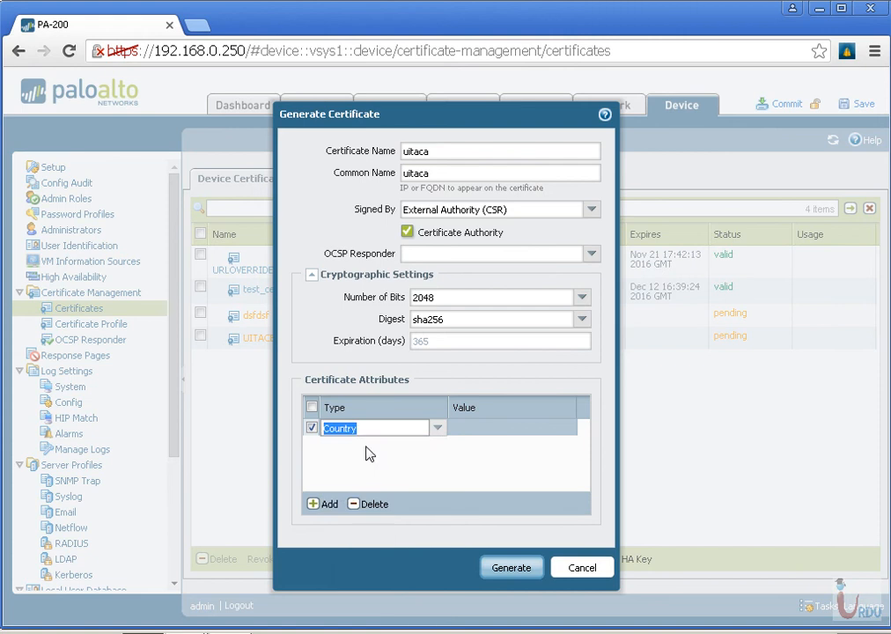
click(454, 429)
text(pk)
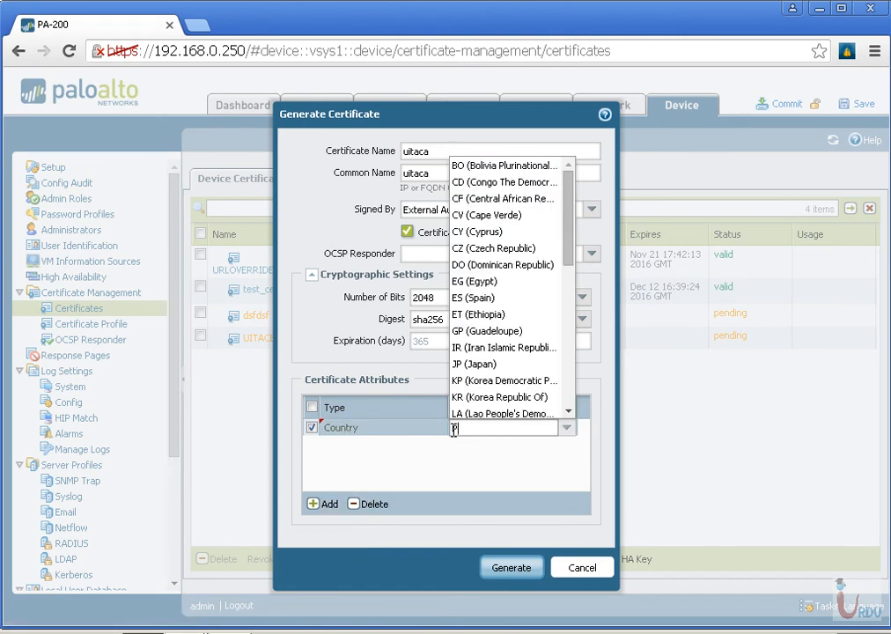
click(449, 447)
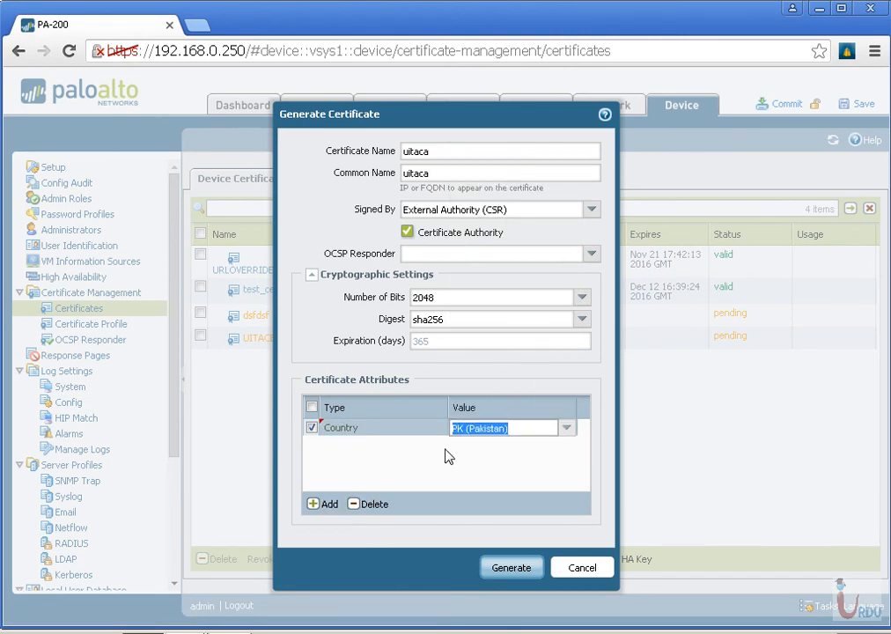
Add a Locality attribute with the value Lahore to the certificate
click(321, 503)
click(348, 480)
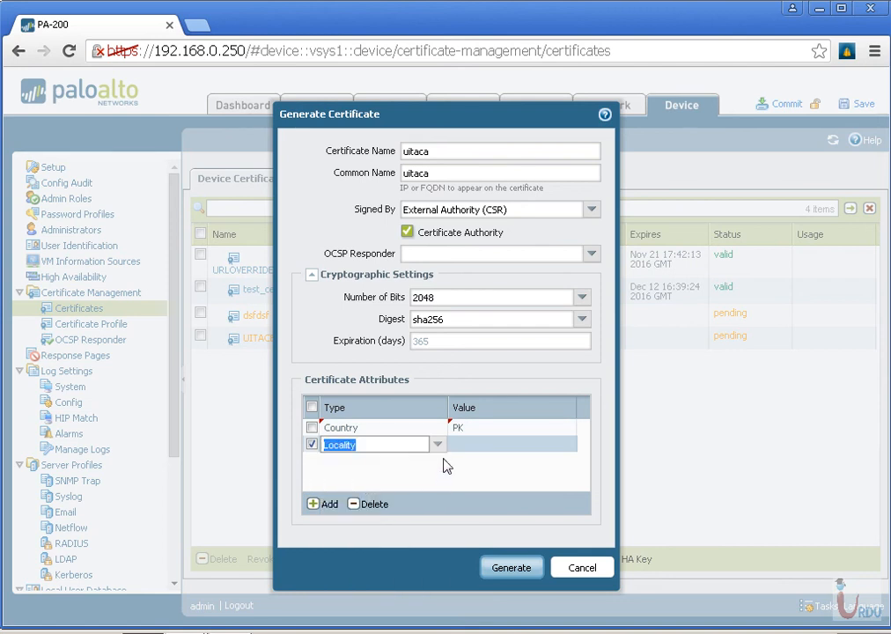
click(458, 445)
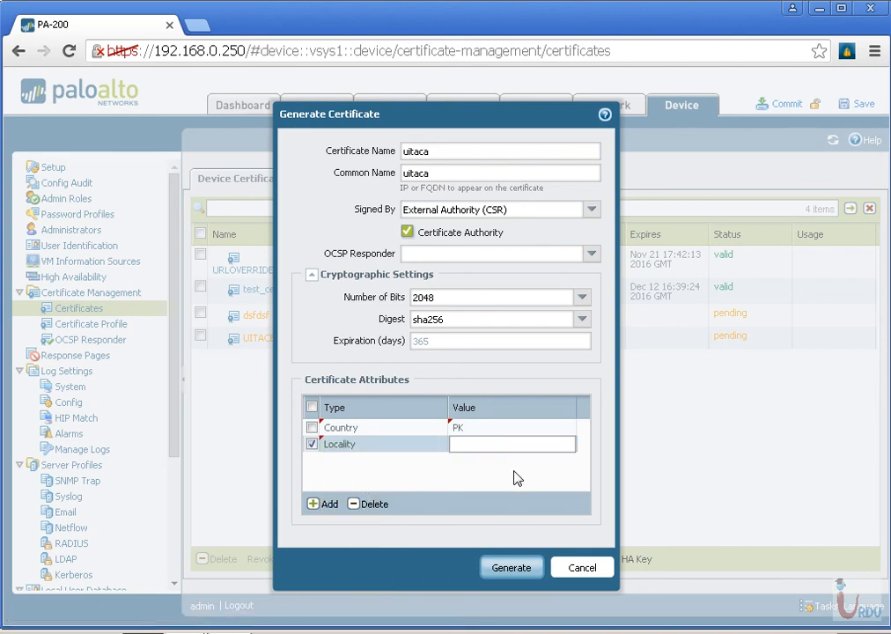
text(Lahore)
Add an Organization attribute with the value UITA to the certificate
click(314, 503)
click(379, 496)
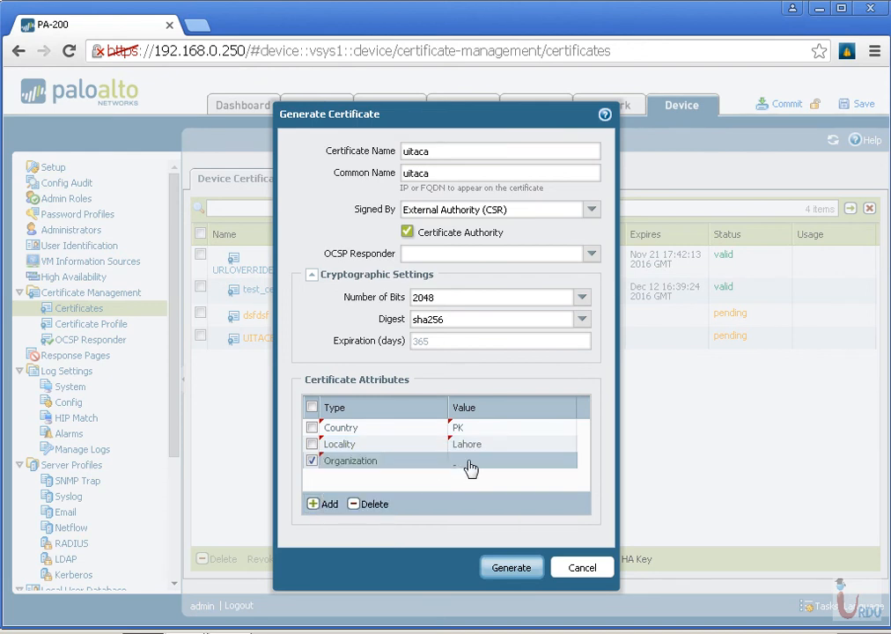
click(456, 463)
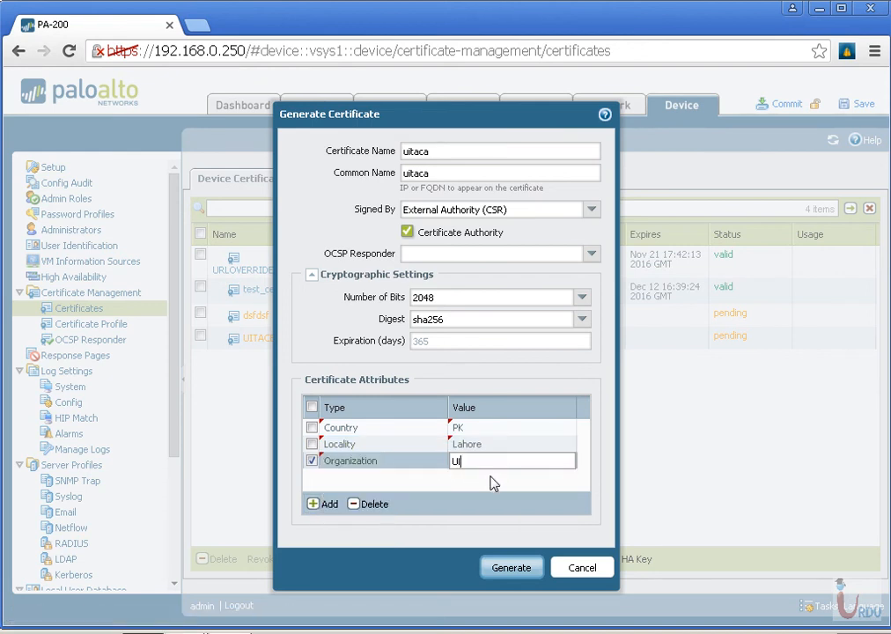
text(UITA)
Generate the uitaca certificate and key pair and dismiss the completion notice
click(316, 504)
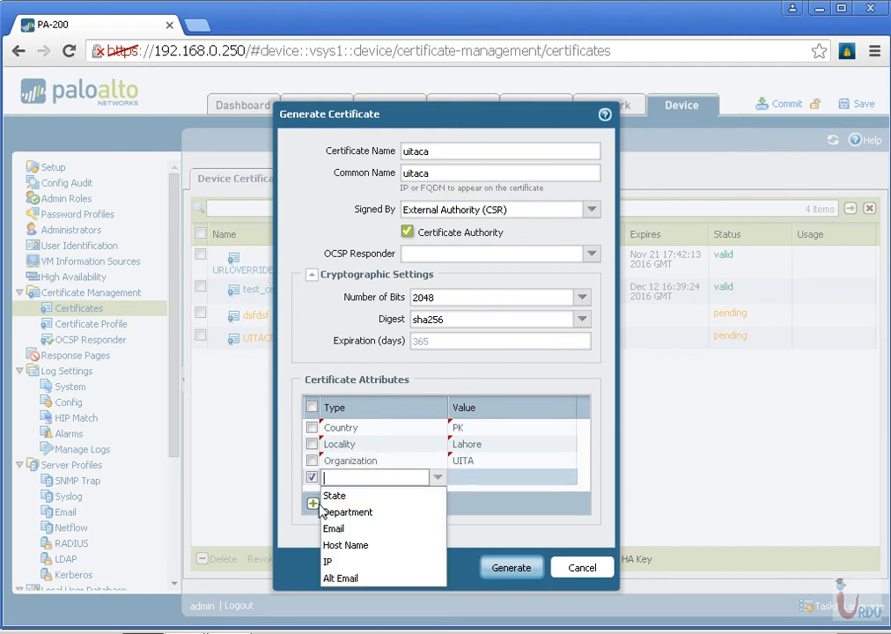
drag(322, 560, 345, 578)
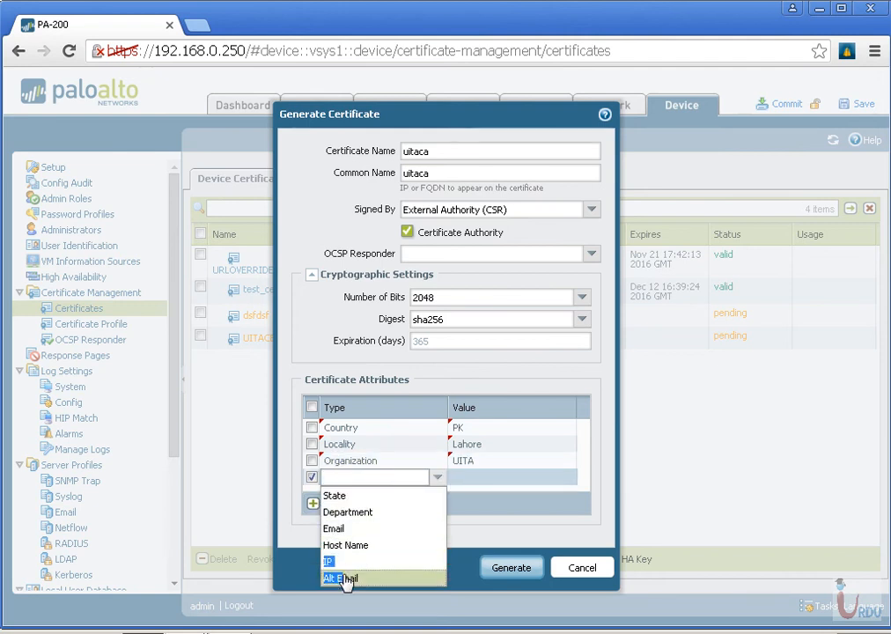
click(511, 568)
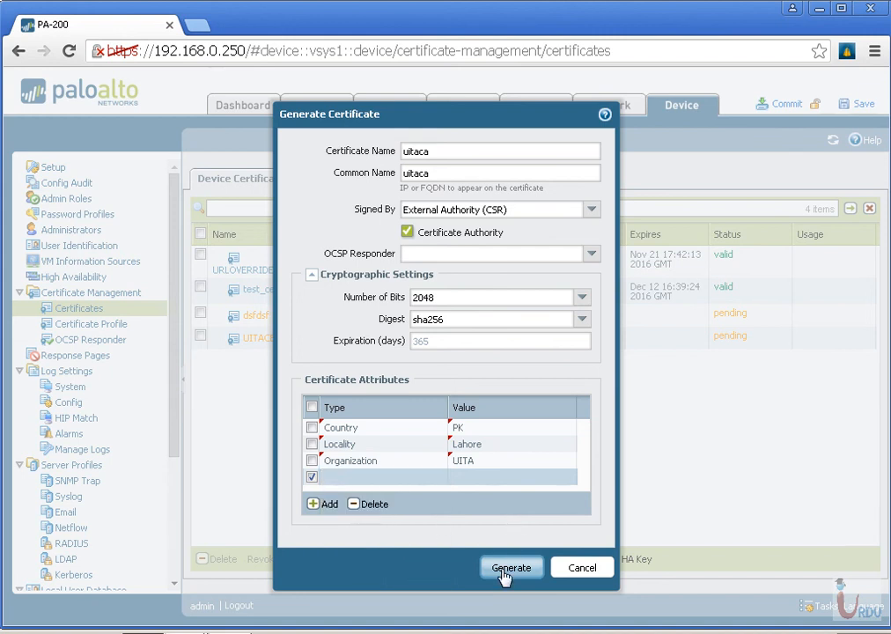
click(503, 569)
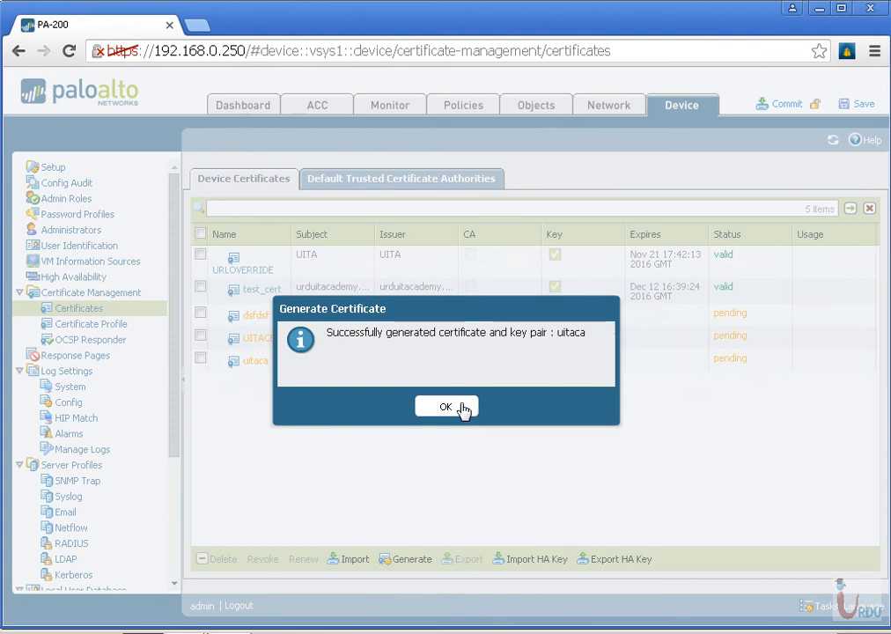
click(462, 408)
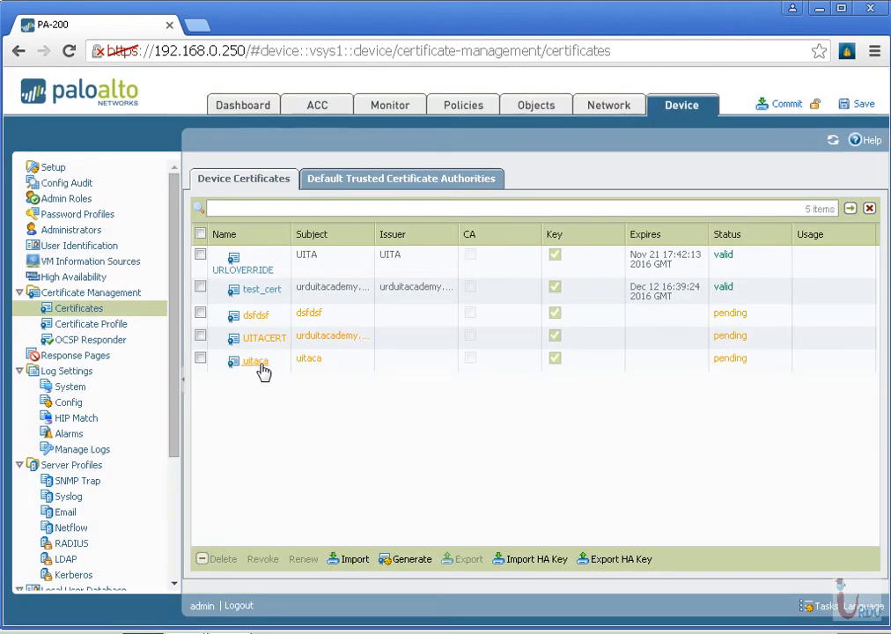
Export the uitaca certificate request and open the downloaded cert_uitaca.csr file in Notepad
click(338, 363)
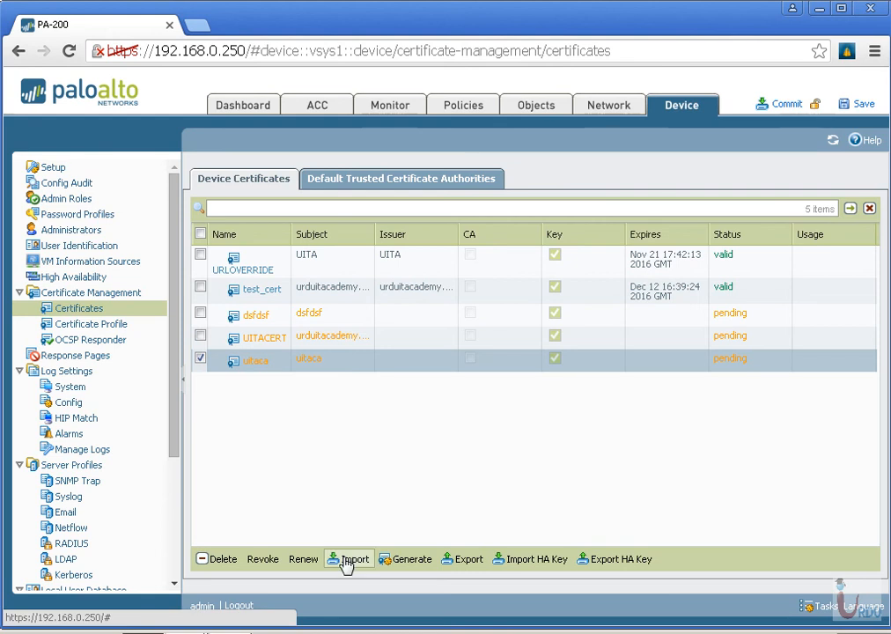
click(469, 561)
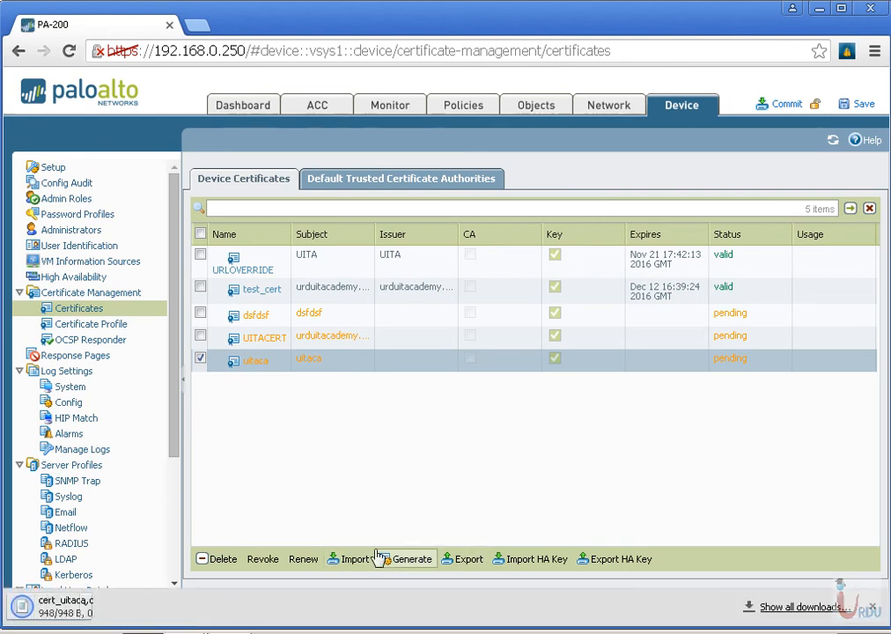
click(180, 607)
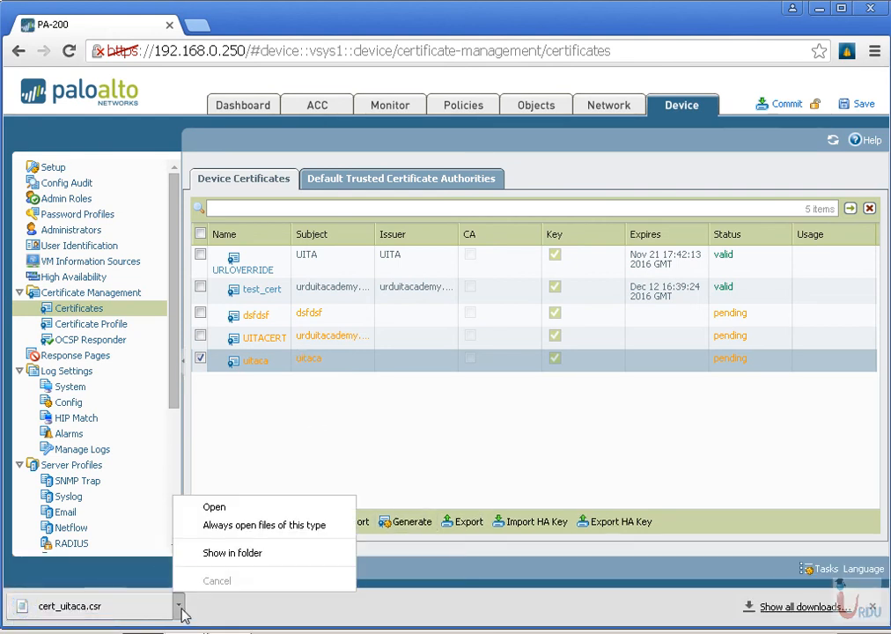
click(119, 606)
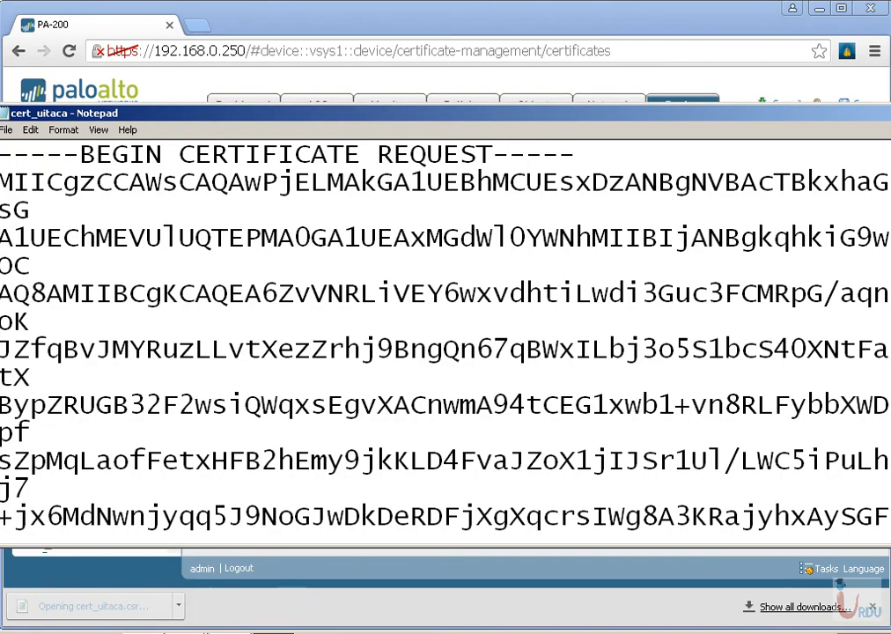
Fit the Notepad window on screen and select the entire certificate request text
drag(681, 112, 580, 112)
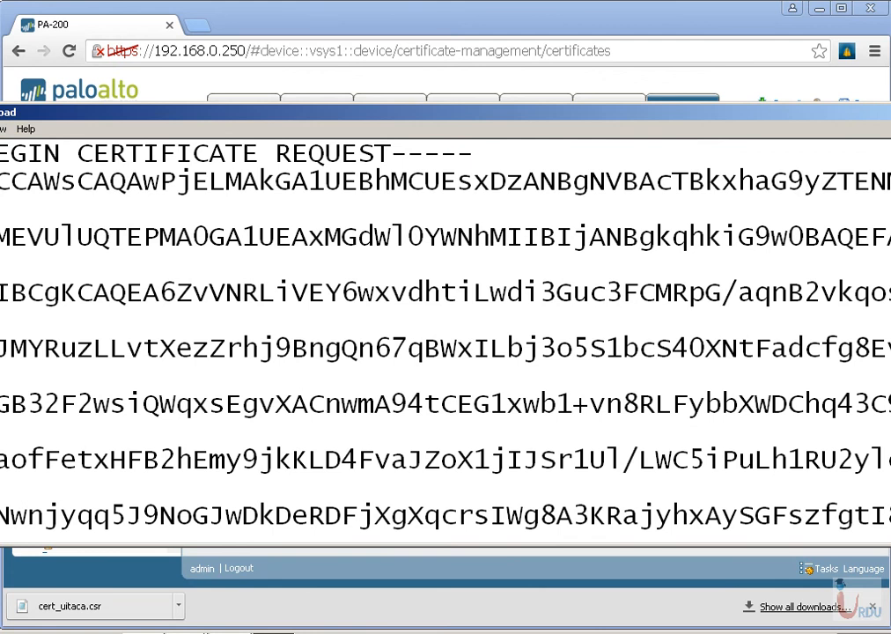
drag(890, 195, 713, 194)
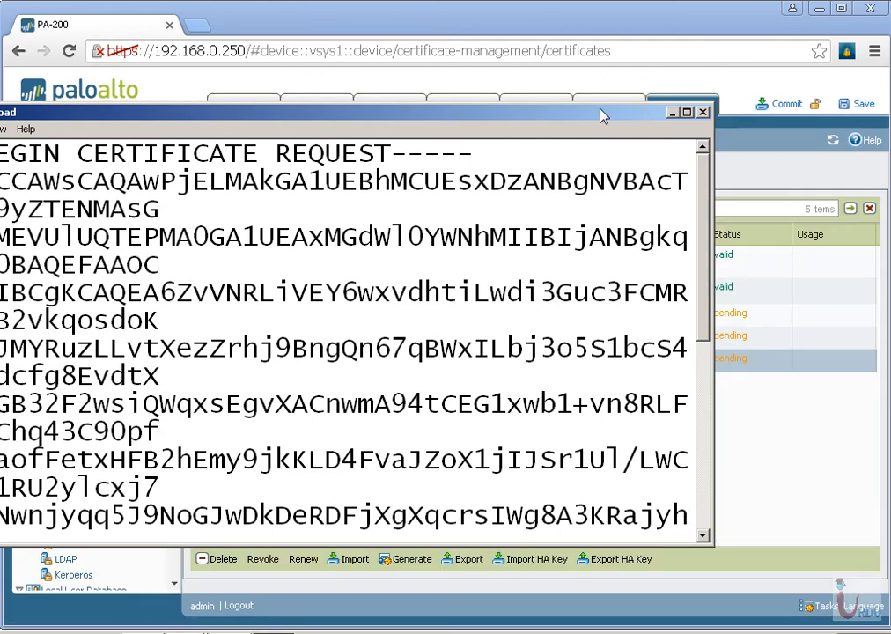
drag(602, 117, 774, 113)
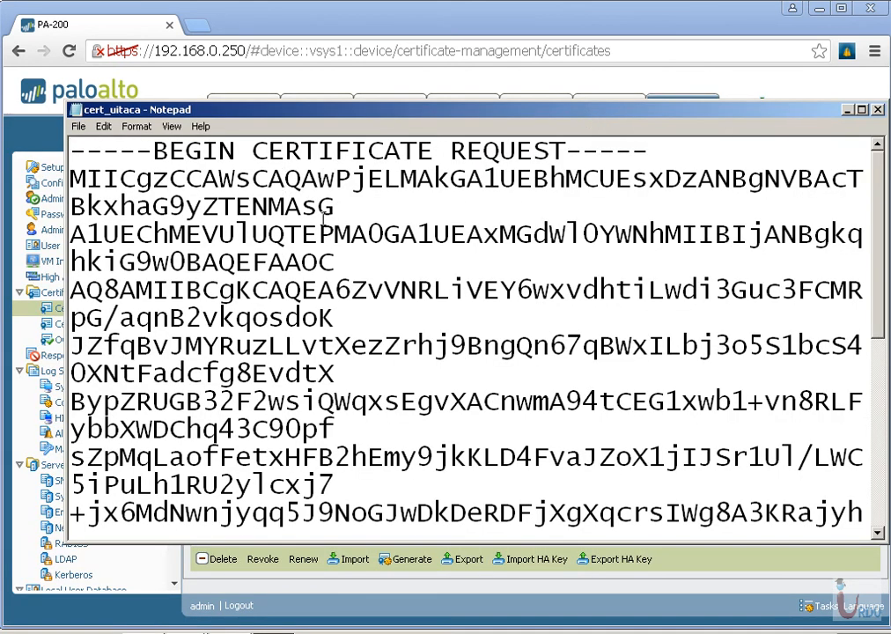
key(ctrl+a)
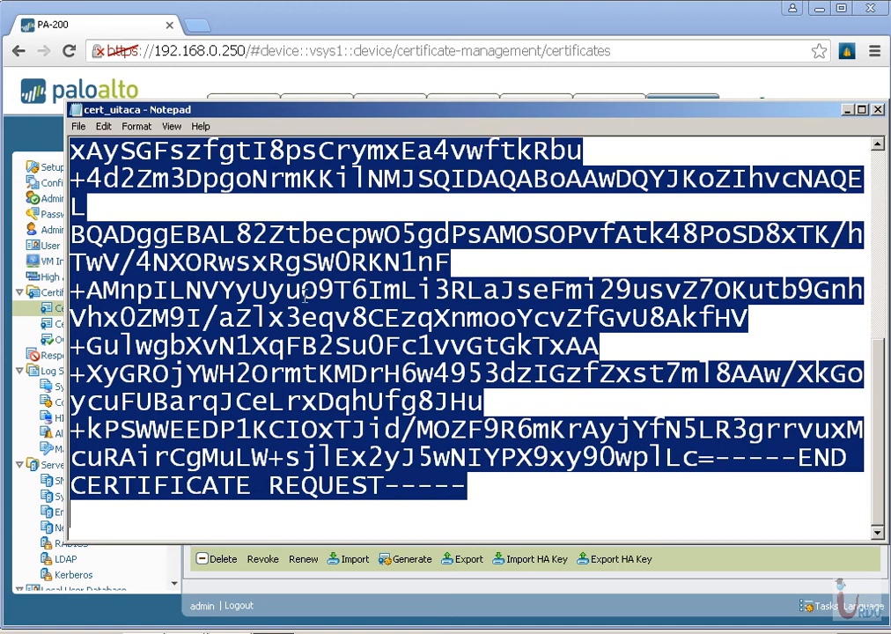
scroll(304, 296, up, 4)
Open Google in a new browser tab and search for "free ca certificate"
click(199, 24)
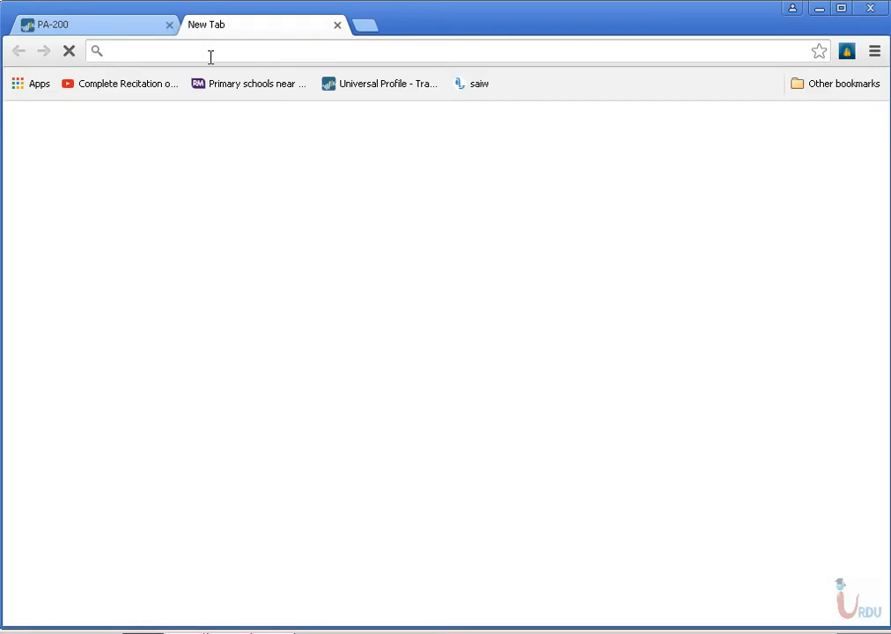
text(google.com)
key(Return)
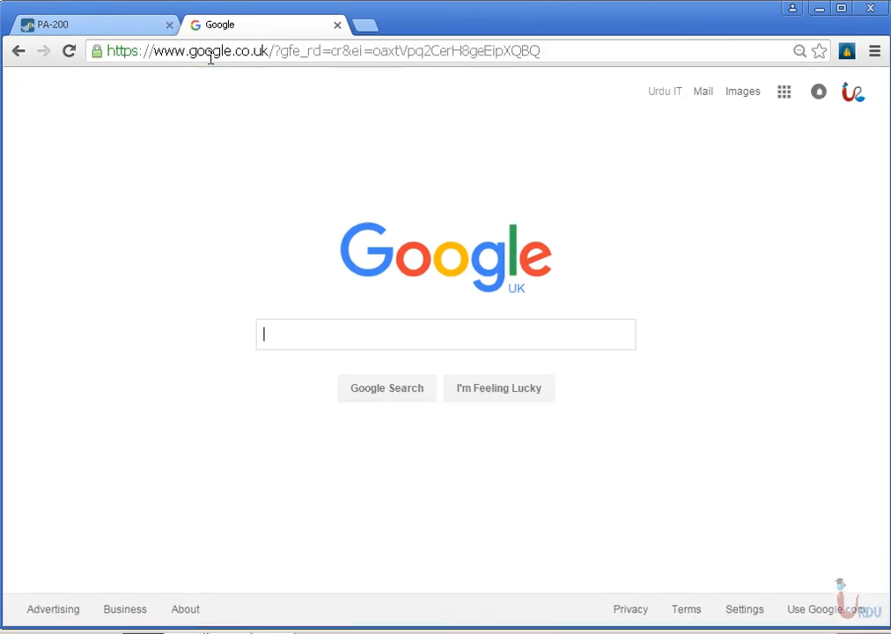
text(free CA)
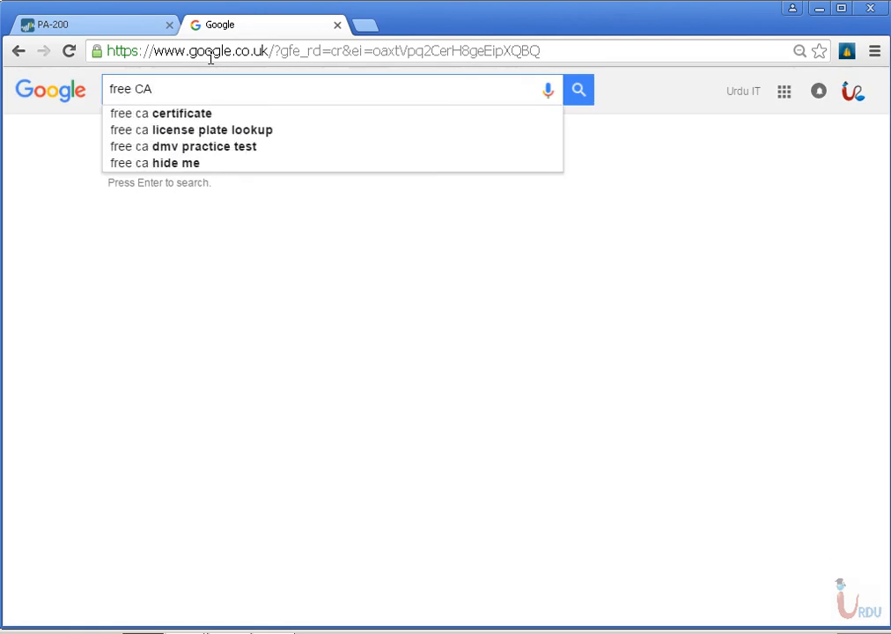
key(Down)
key(Return)
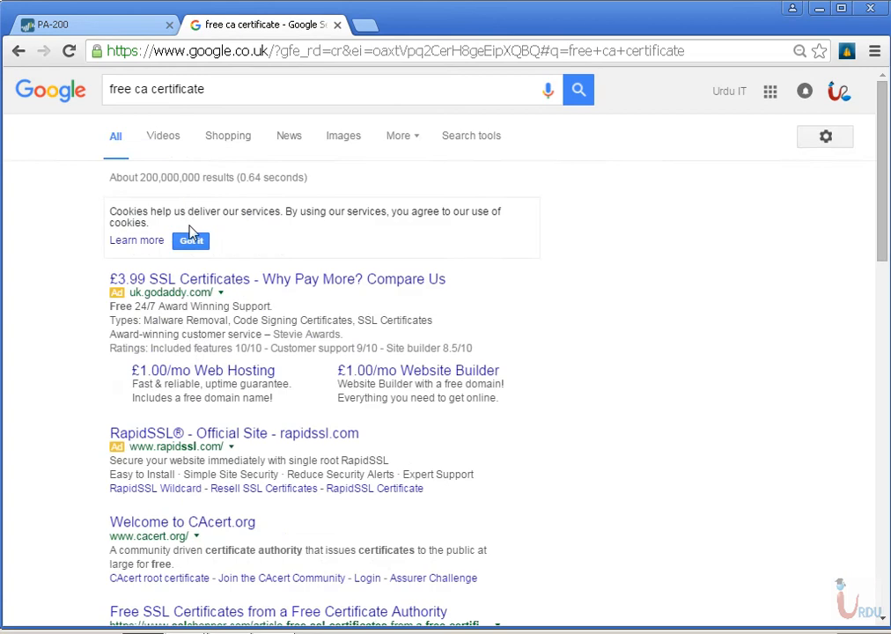
Open the InstantSSL free SSL certificate page from the search results and go to its free certificate enrolment form
scroll(190, 242, down, 3)
scroll(190, 254, down, 5)
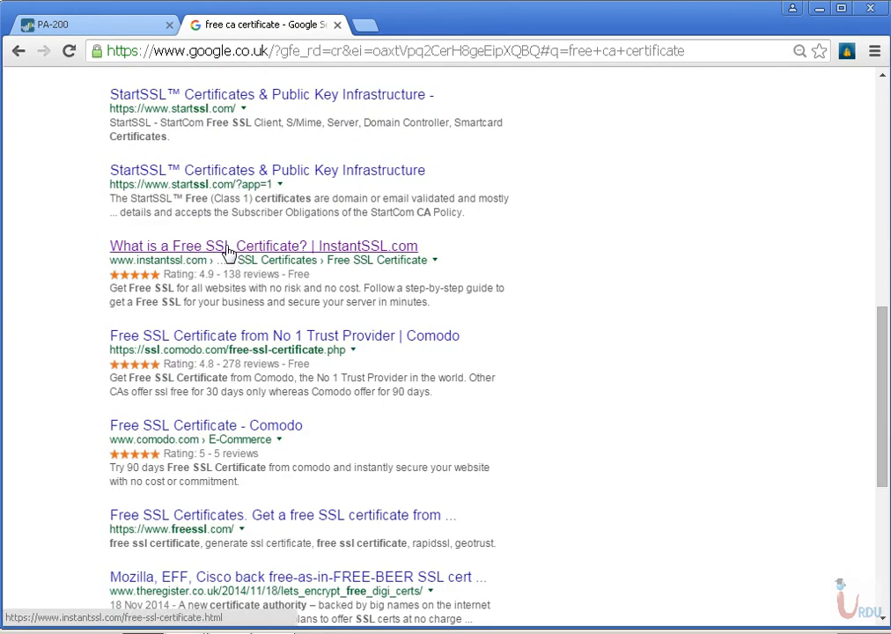
click(224, 251)
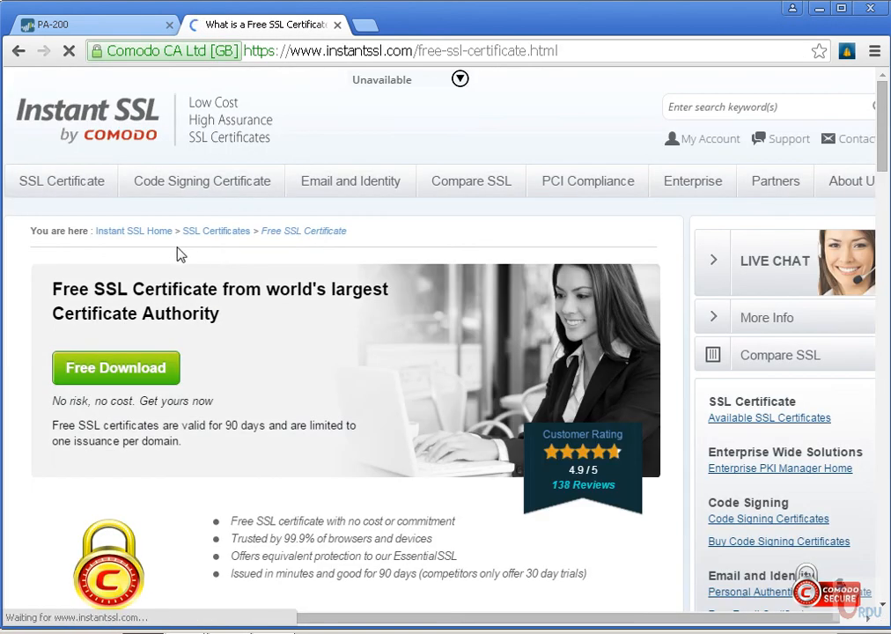
scroll(215, 324, down, 2)
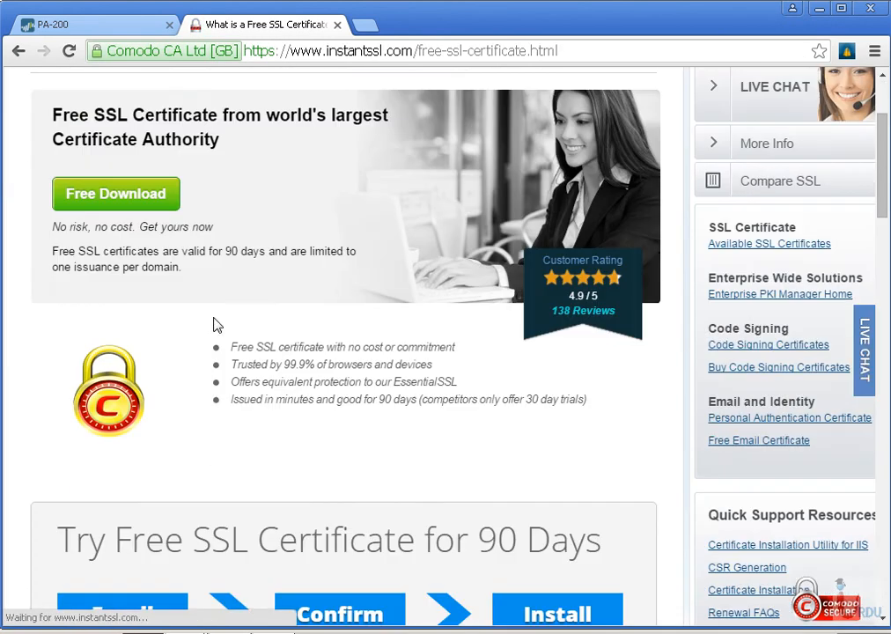
click(94, 193)
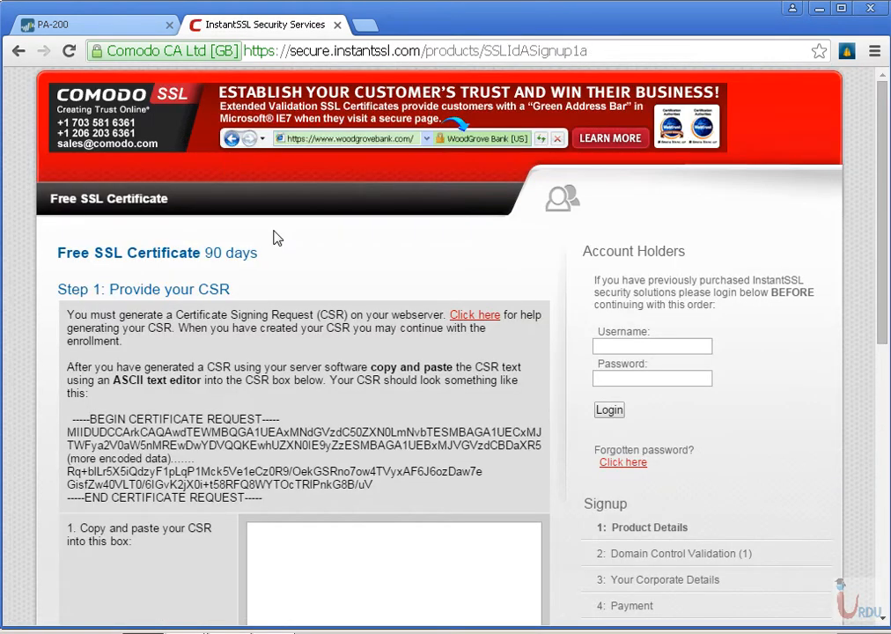
Paste the copied certificate request text into the CSR box of the enrolment form
scroll(294, 252, down, 2)
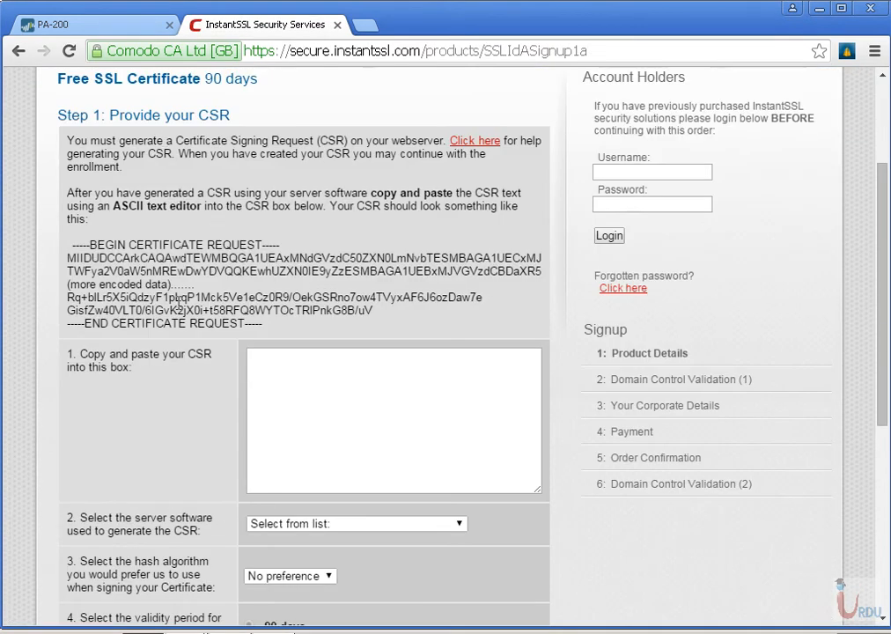
right_click(323, 392)
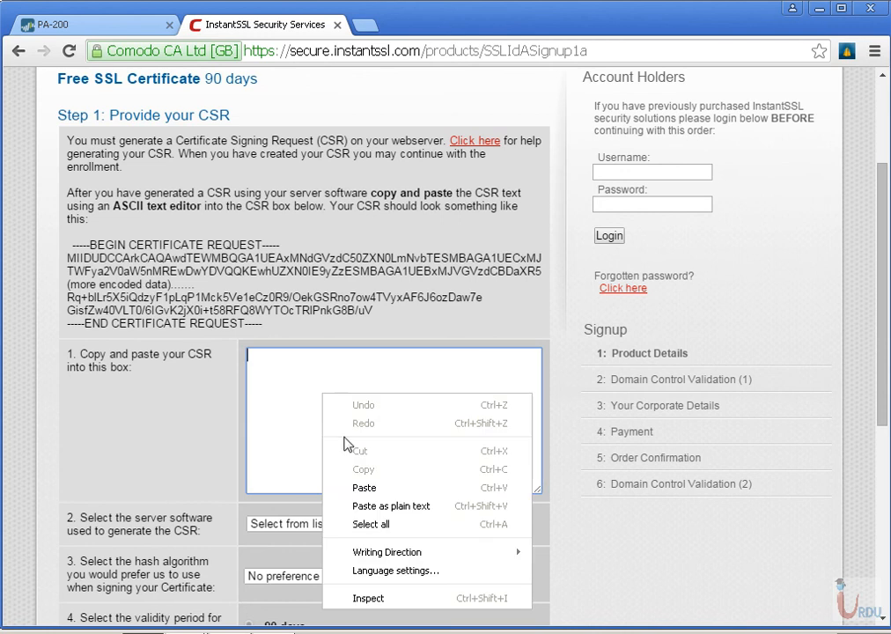
click(348, 487)
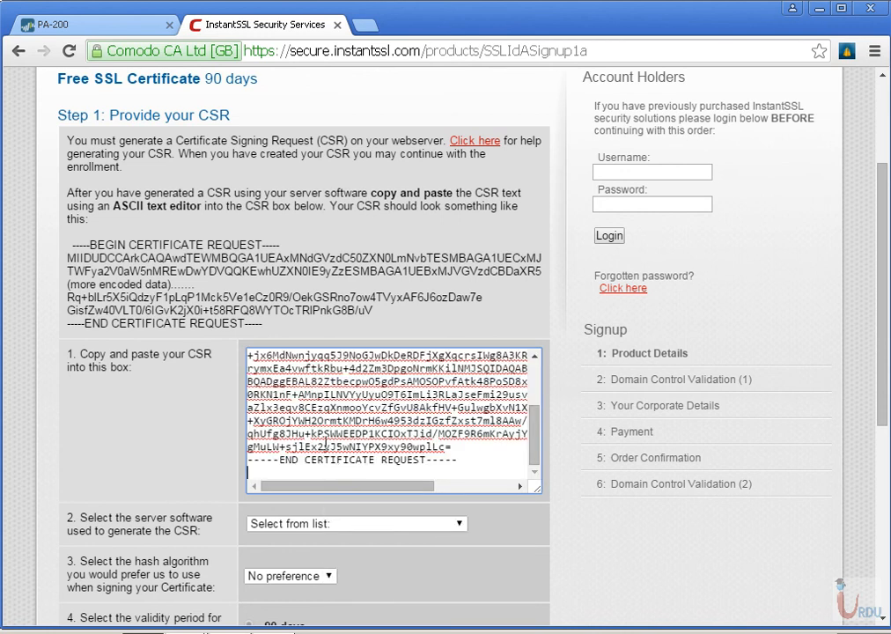
drag(94, 354, 169, 378)
Set the server software to OTHER and the signing hash algorithm to SHA-2 in the enrolment form
scroll(264, 378, down, 2)
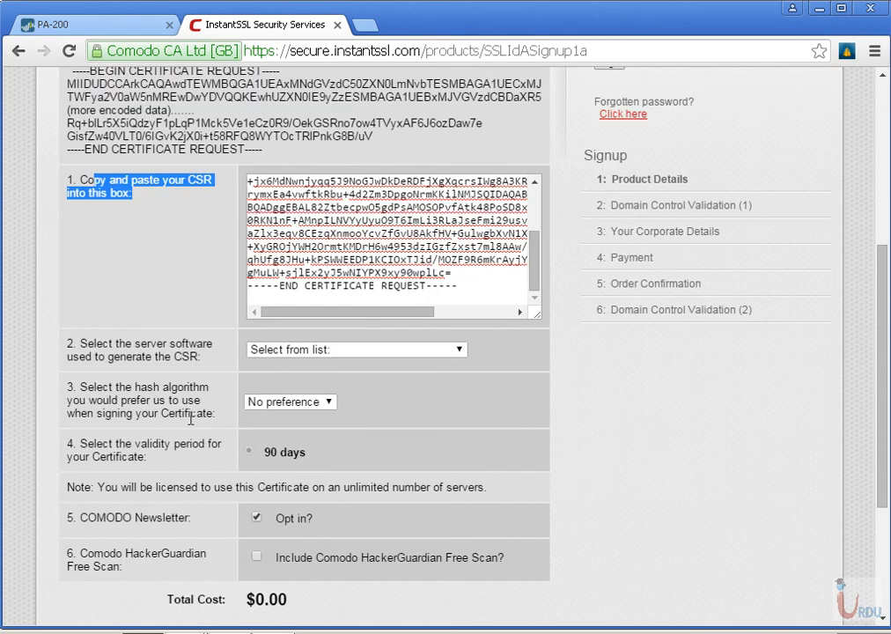
click(424, 350)
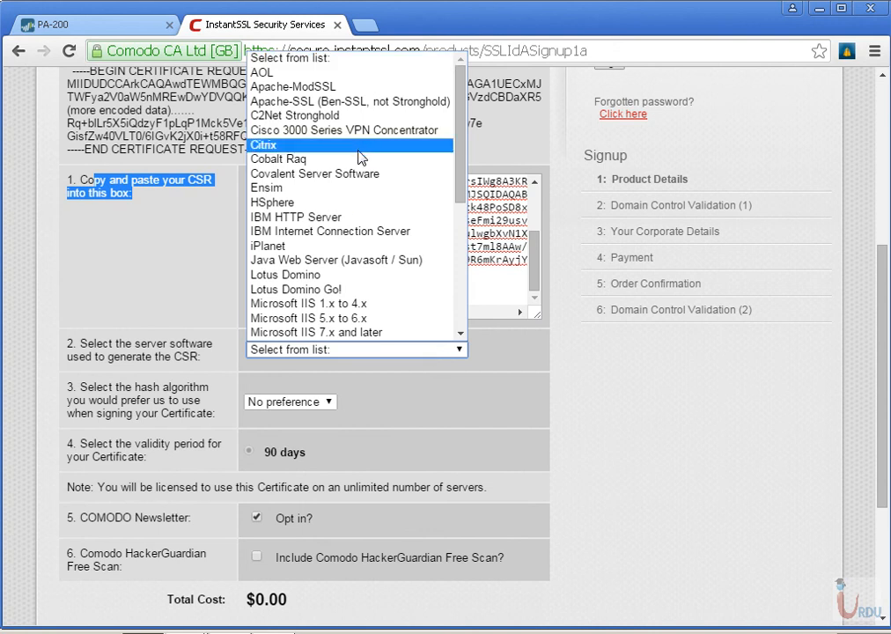
scroll(359, 157, down, 5)
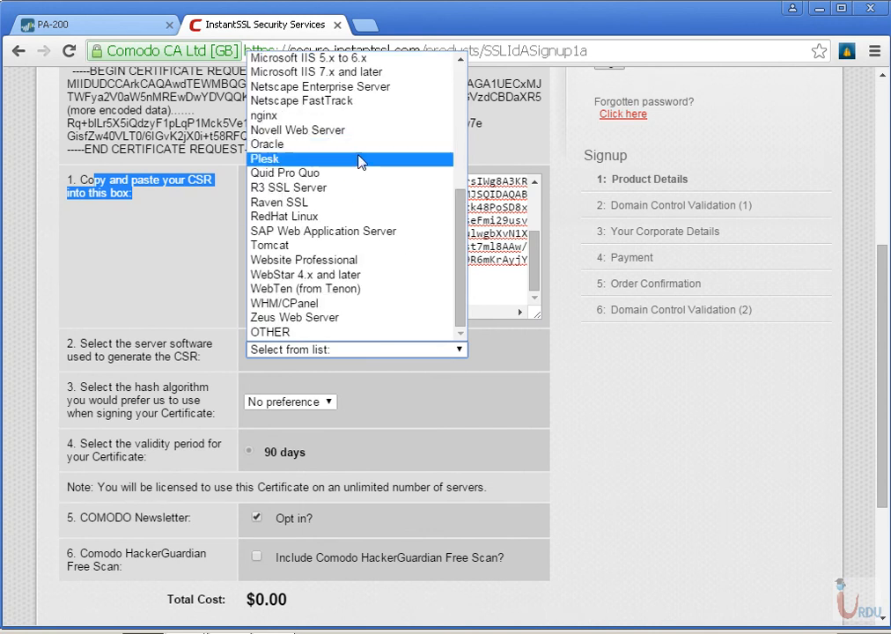
click(310, 328)
click(318, 402)
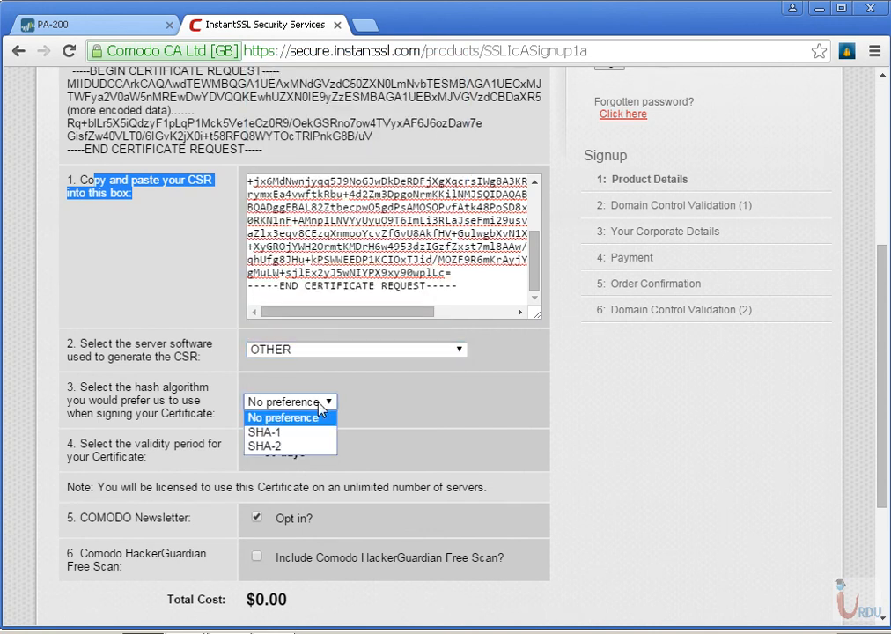
click(264, 445)
click(299, 453)
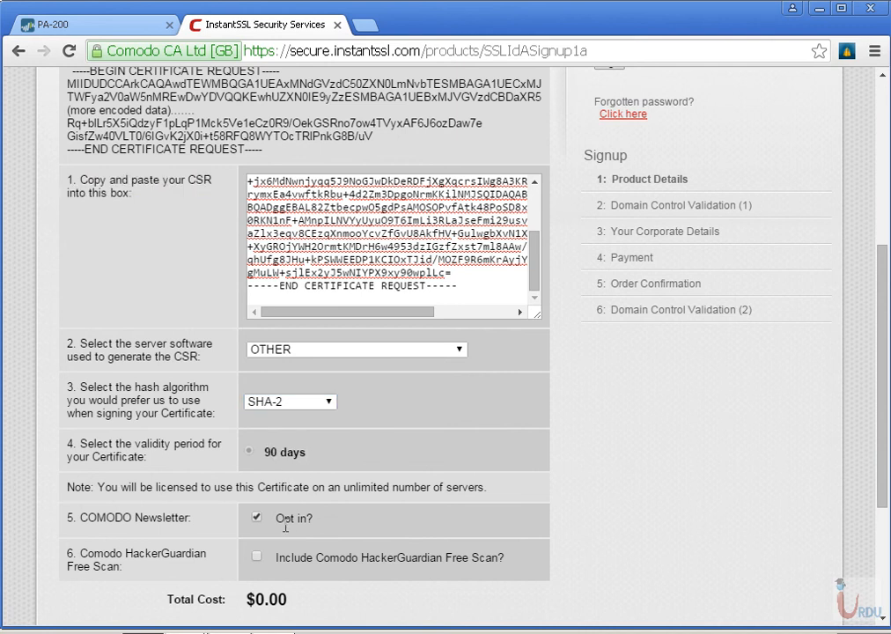
Review the rest of the enrolment form and close its tab to return to the firewall's certificate list
scroll(284, 526, down, 3)
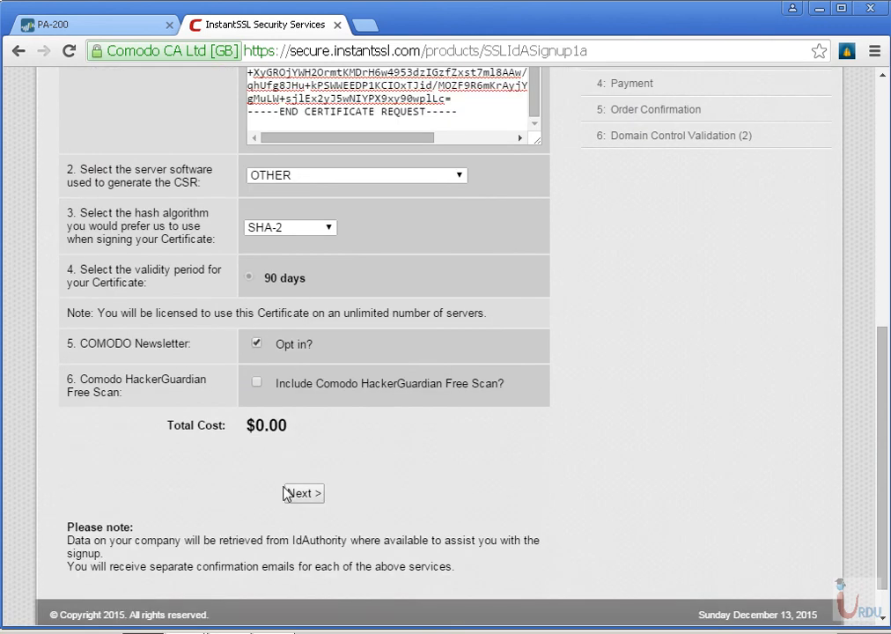
scroll(517, 343, up, 3)
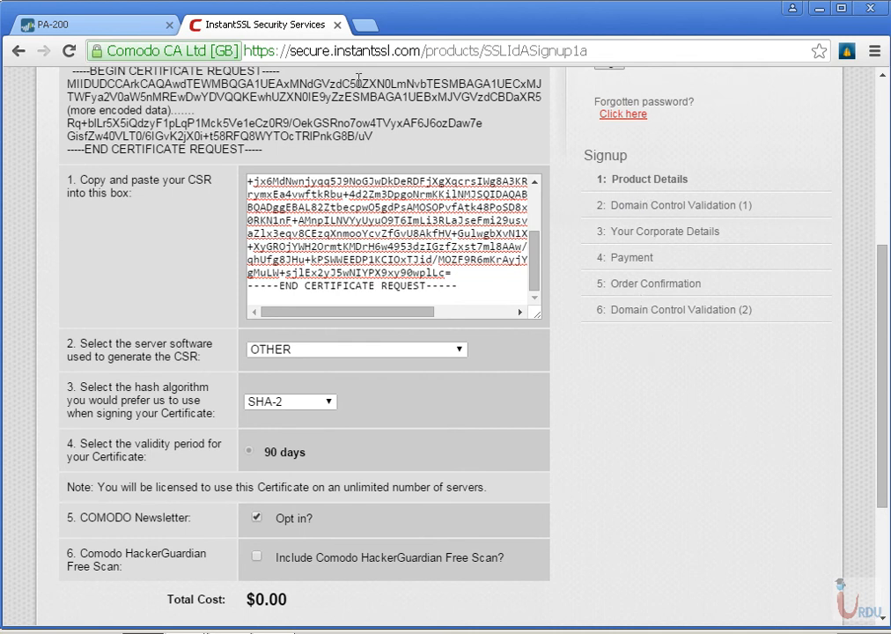
click(337, 25)
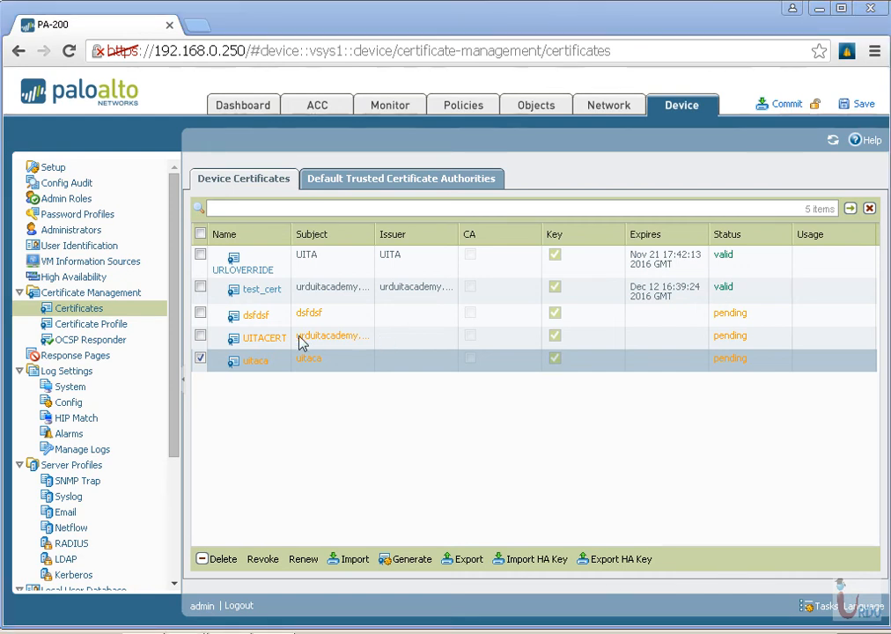
Examine the certificate import options with private key import enabled, including the passphrase fields, and cancel the import
click(357, 561)
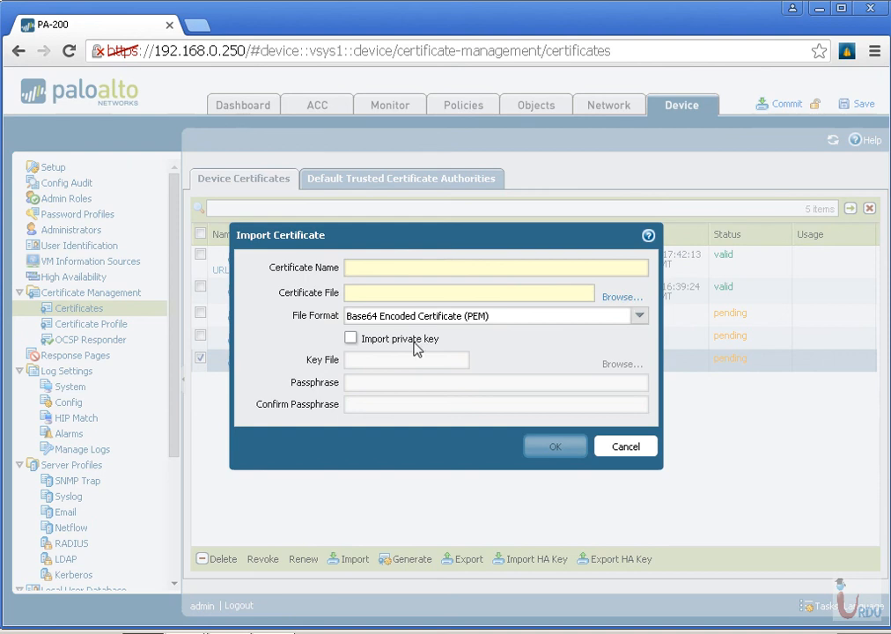
click(351, 339)
click(352, 339)
click(353, 323)
click(350, 339)
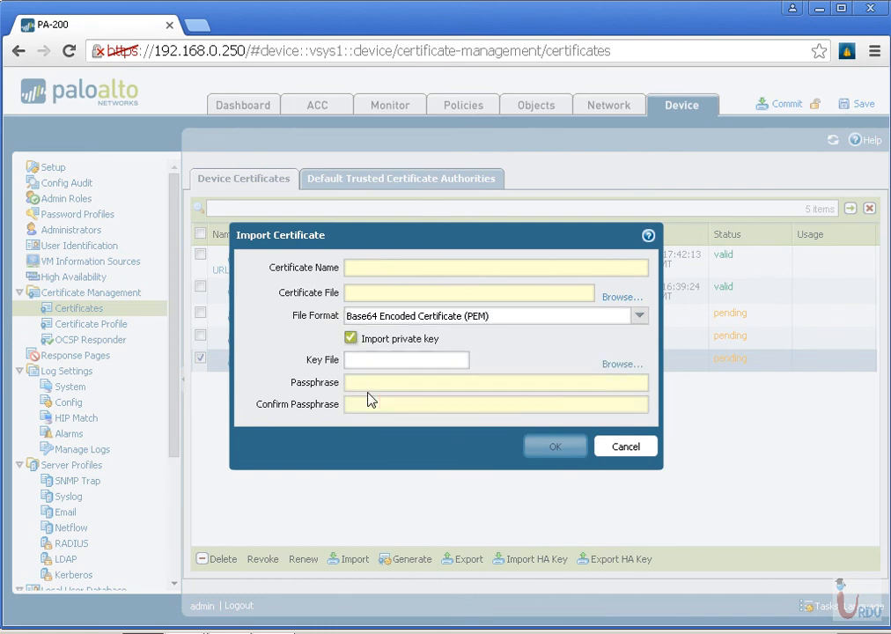
click(370, 404)
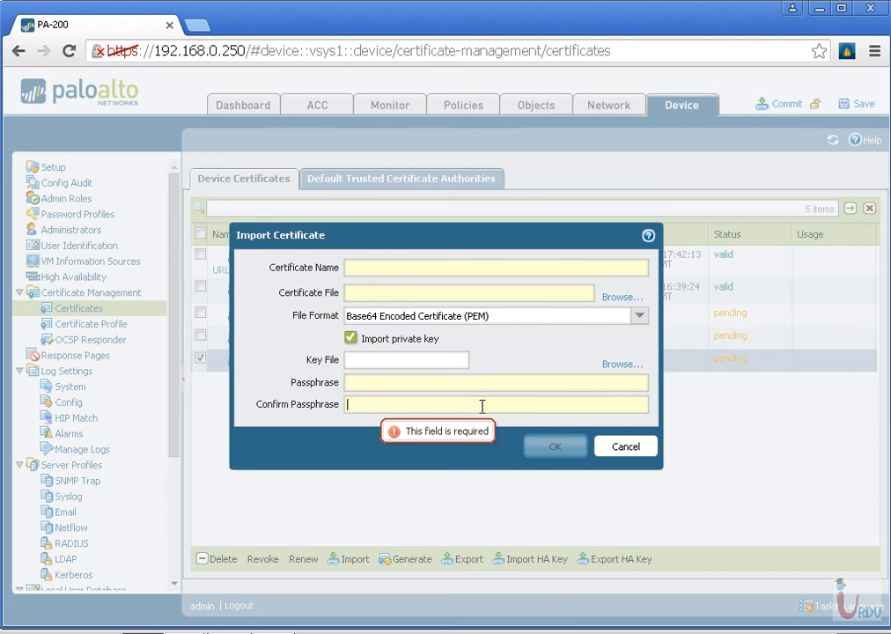
click(642, 450)
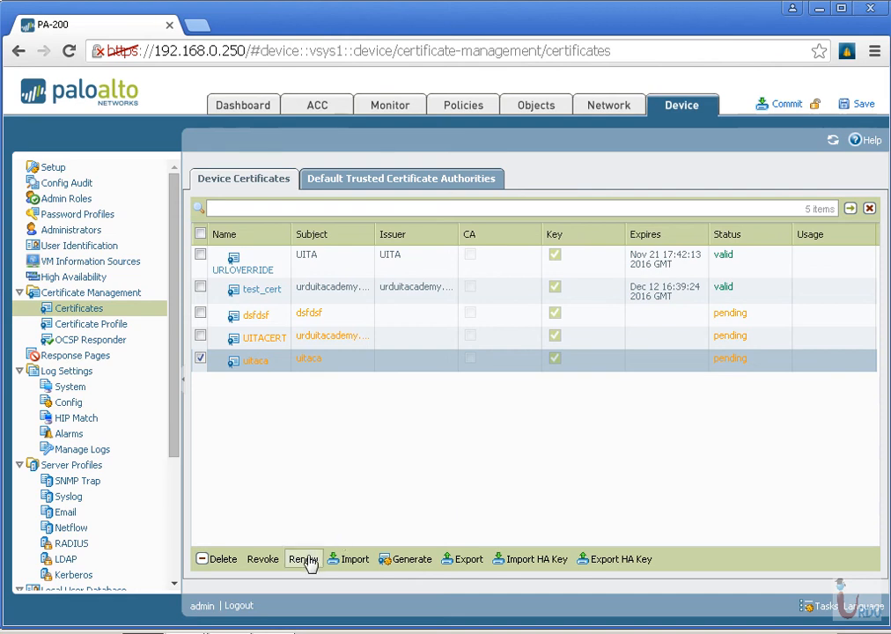
Generate a test certificate named lhdlkjdfldsl with the common name kshdkjfhkdshk and dismiss the completion notice
click(392, 559)
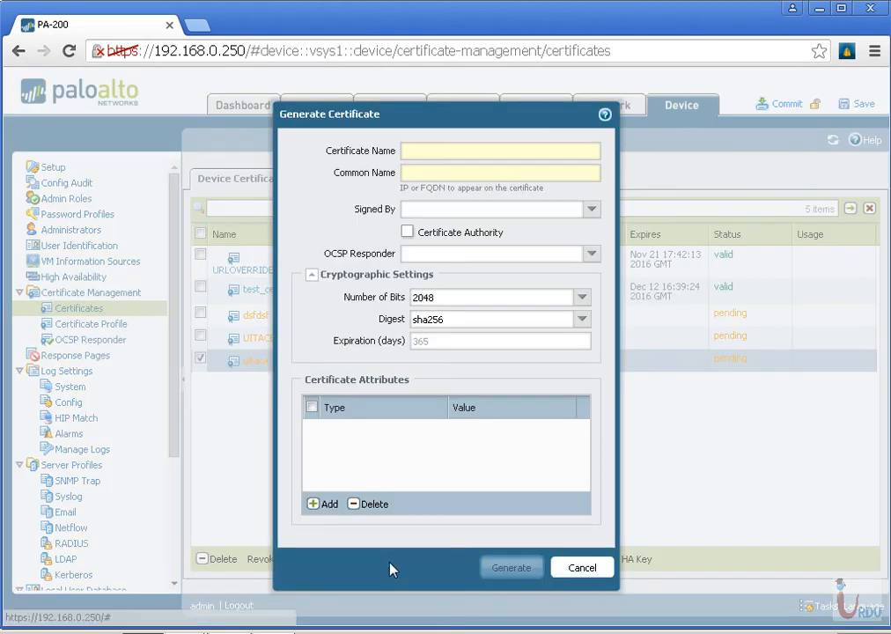
click(447, 155)
text(lhdlkjdfldsf)
key(Tab)
text(kshdkjfhkdshk)
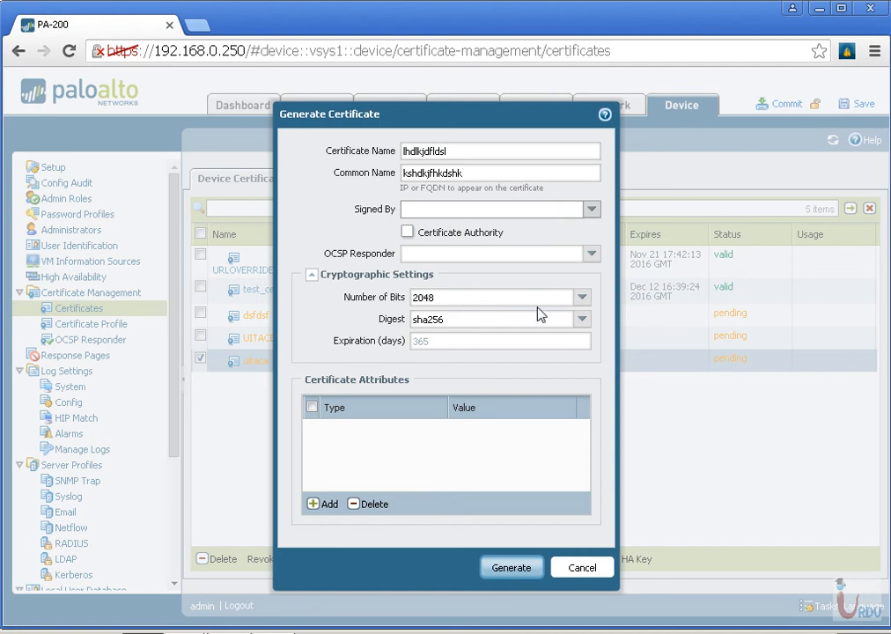
click(511, 569)
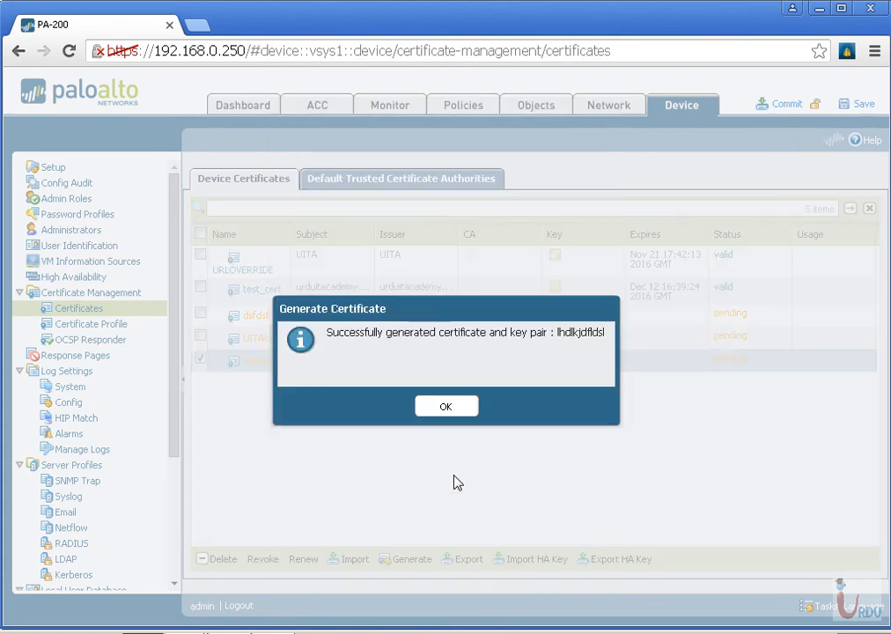
click(460, 409)
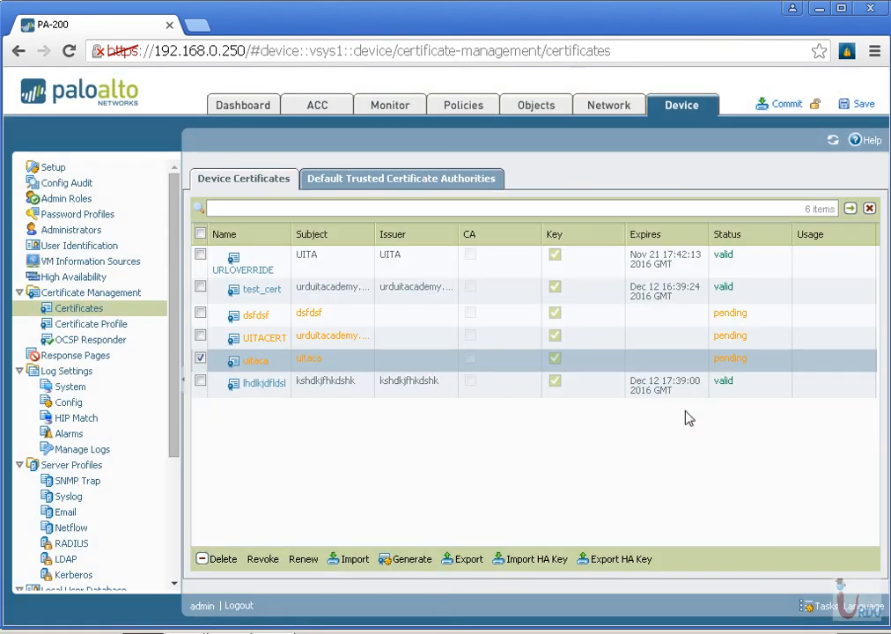
Delete the lhdlkjdfldsl certificate from the device certificates and confirm the deletion
click(727, 392)
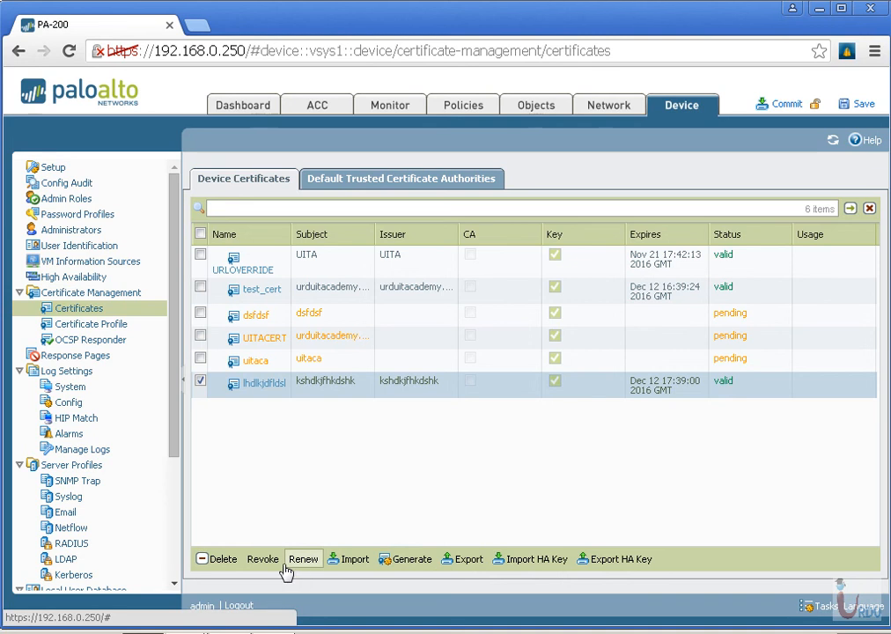
click(203, 559)
click(406, 408)
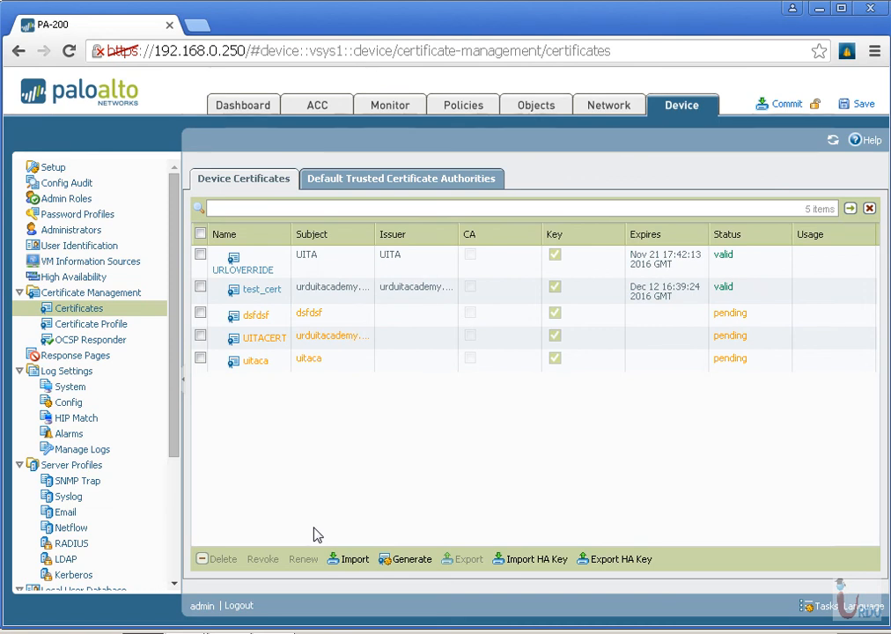
Start generating a new certificate named emailuita with the common name email.urduit
click(407, 559)
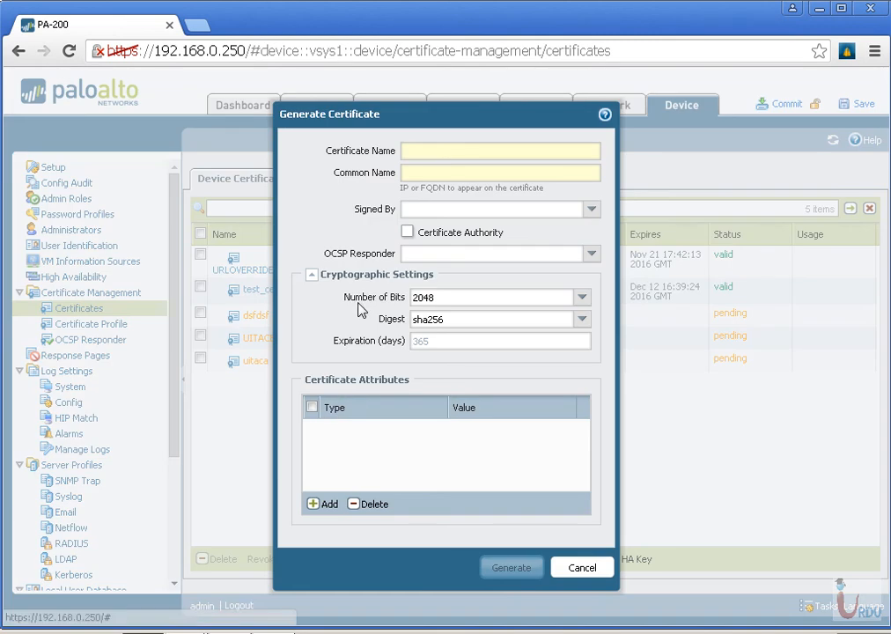
text(email)
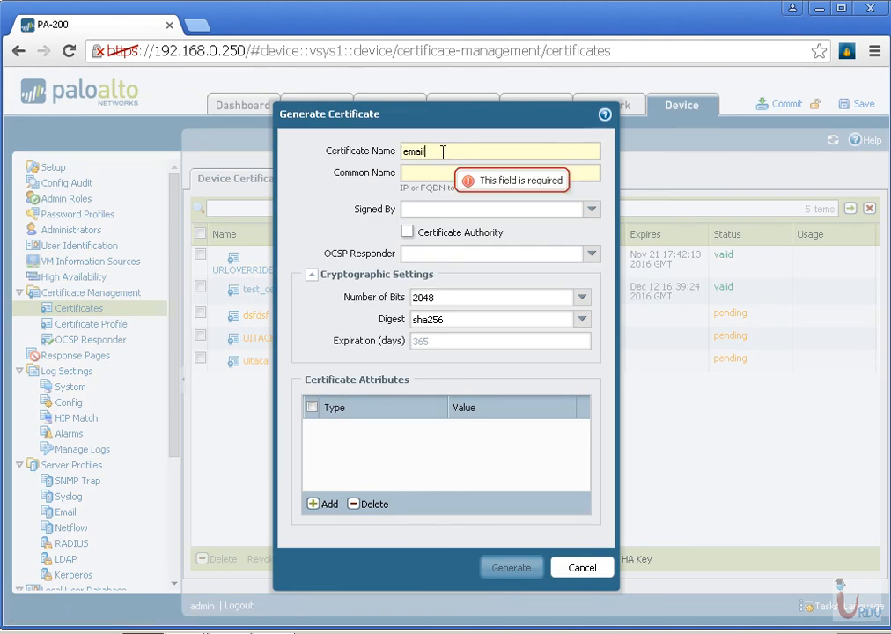
text(uita)
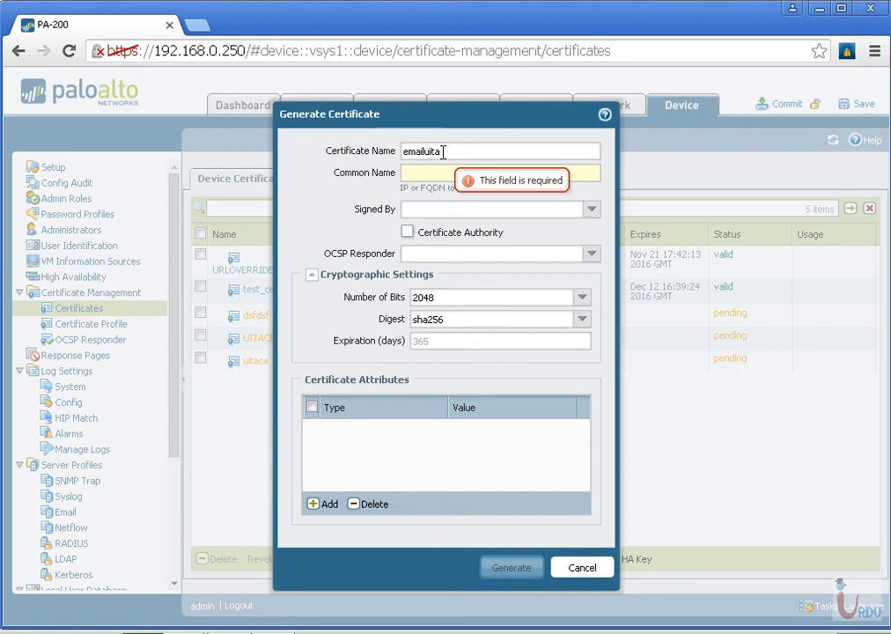
key(Tab)
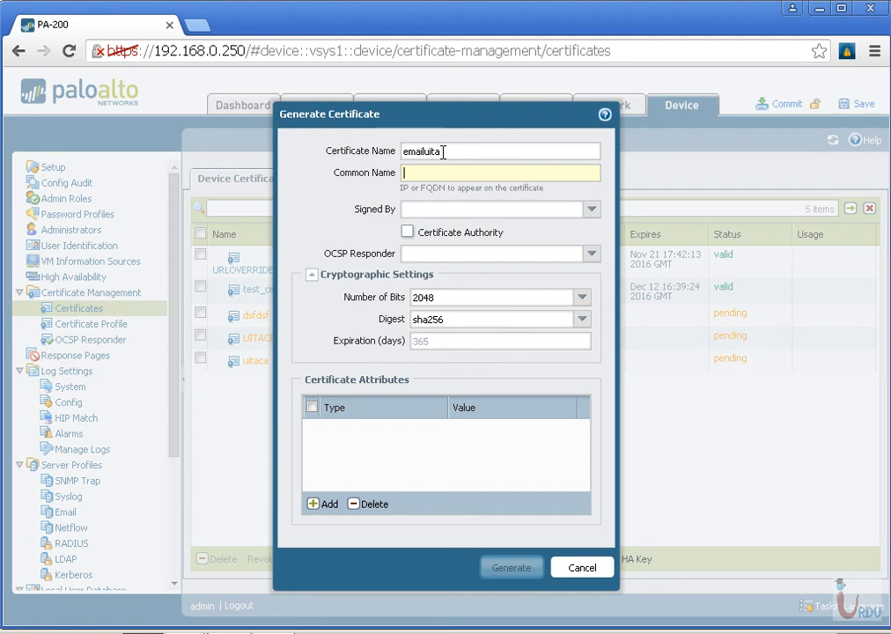
text(email.urduit)
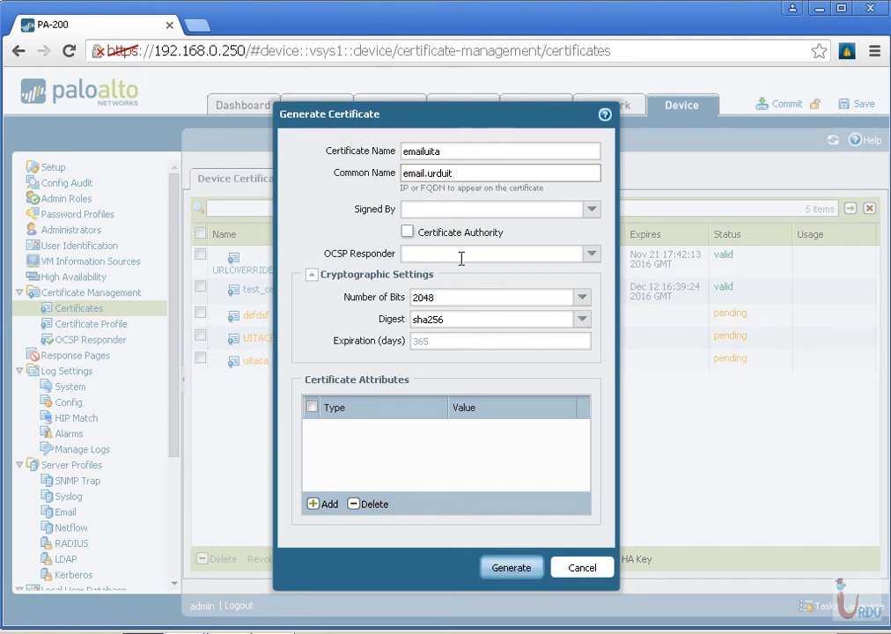
Add a Country attribute with the value GB (United Kingdom) to the emailuita certificate
click(323, 504)
click(361, 448)
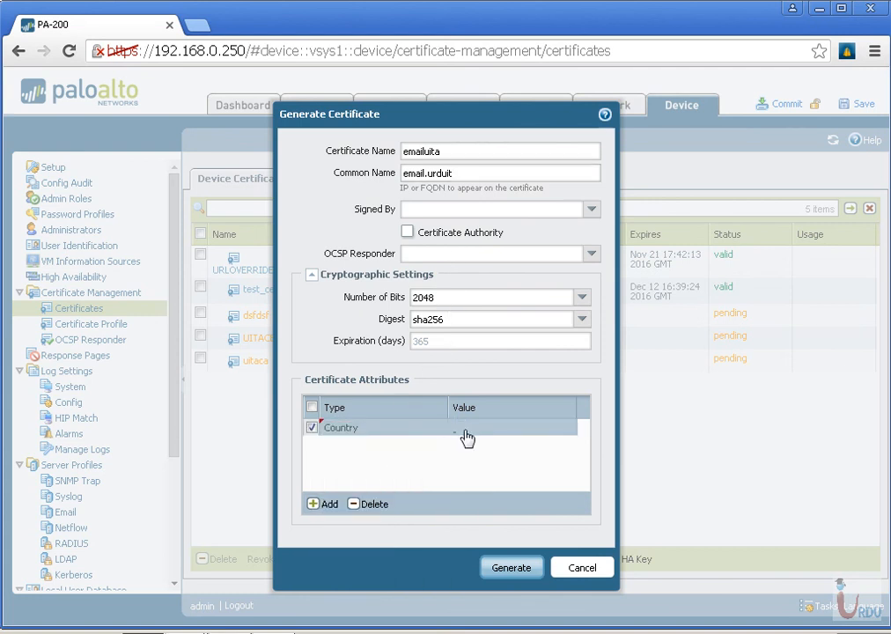
click(464, 427)
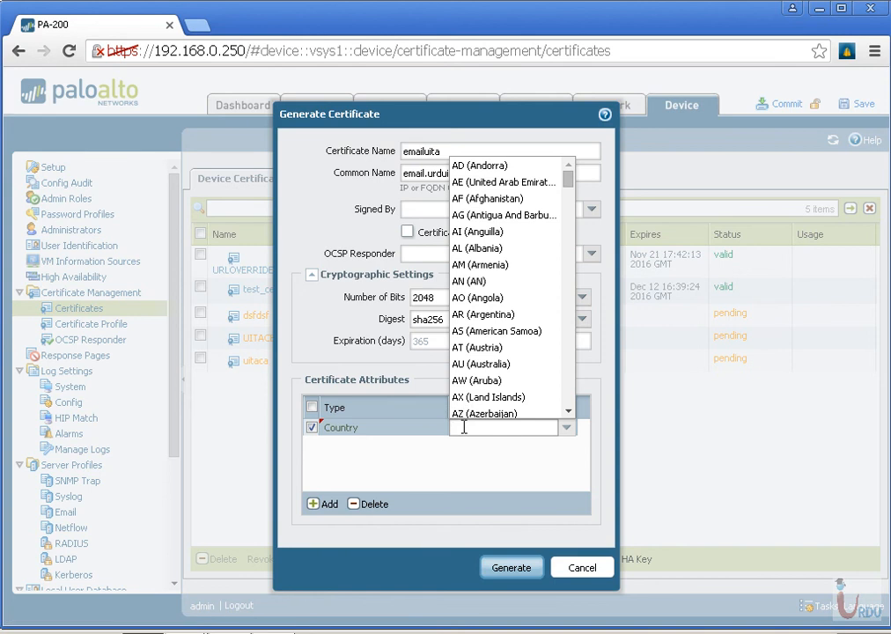
text(gb)
click(464, 447)
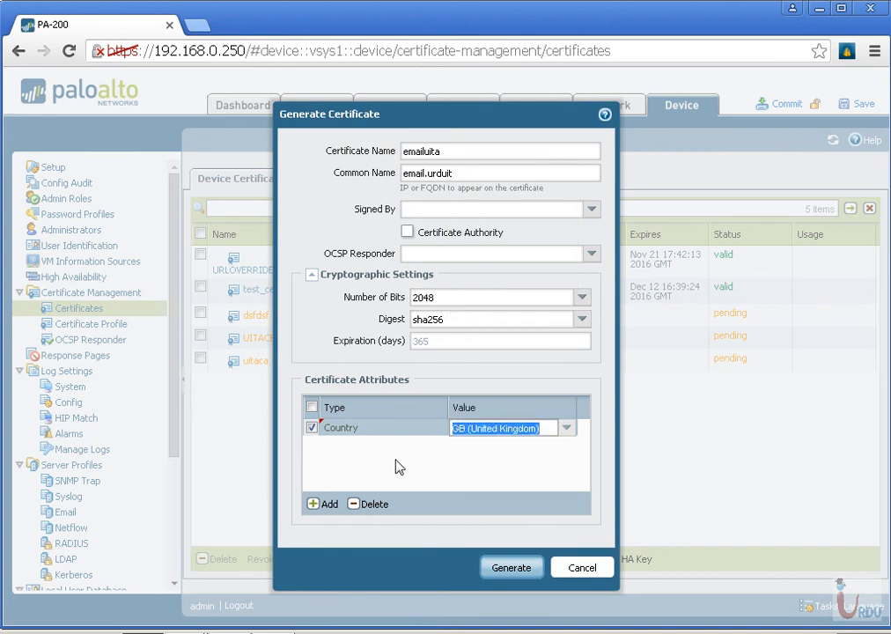
Add a Host Name attribute with the value email.urduitacademy.com, then generate the emailuita certificate and dismiss the completion notice
click(326, 519)
click(343, 543)
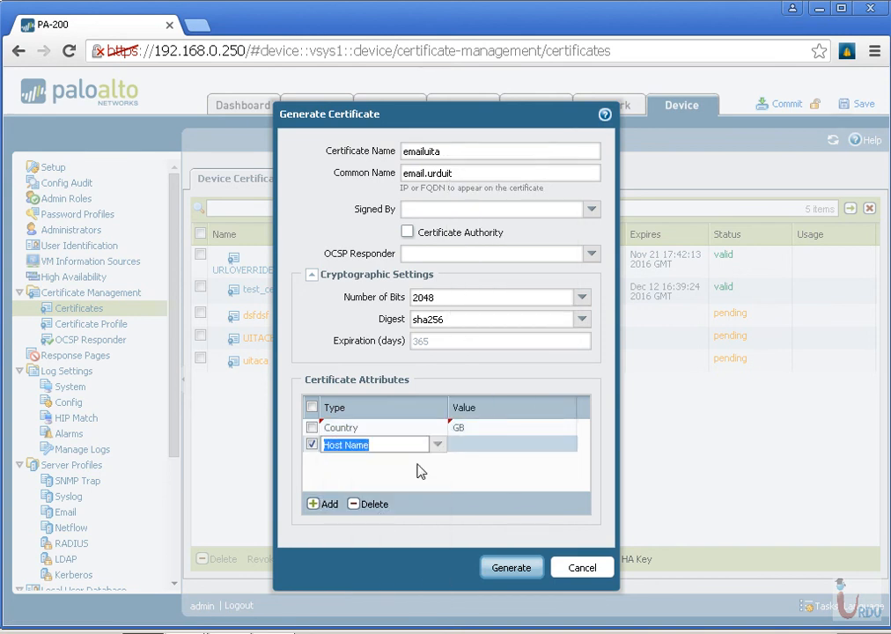
click(458, 445)
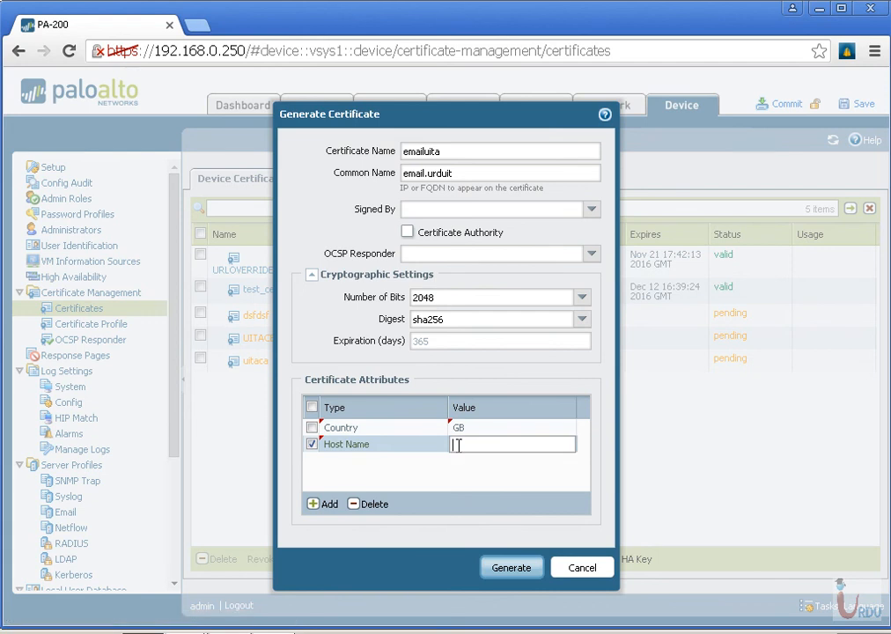
text(email.urdui)
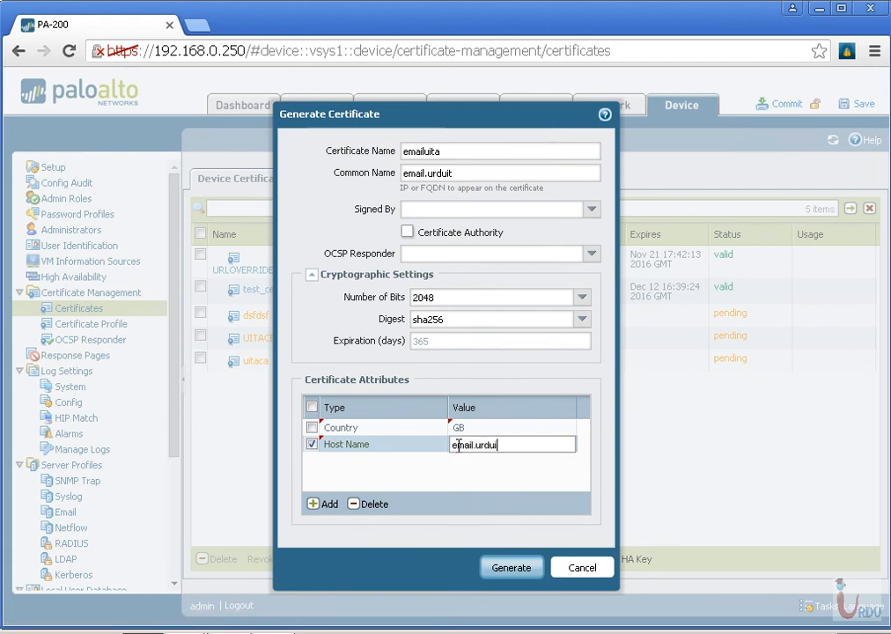
text(tacademy.com)
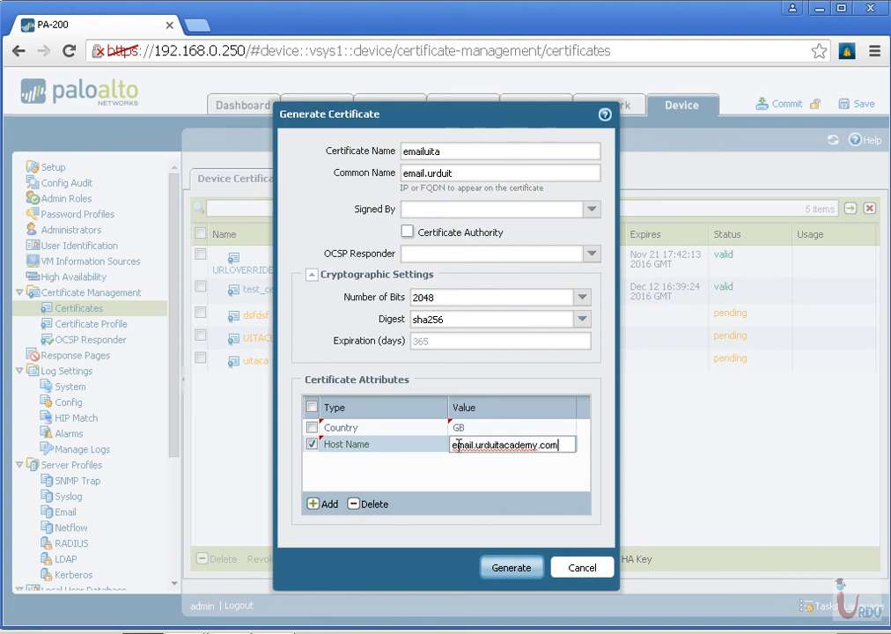
click(510, 569)
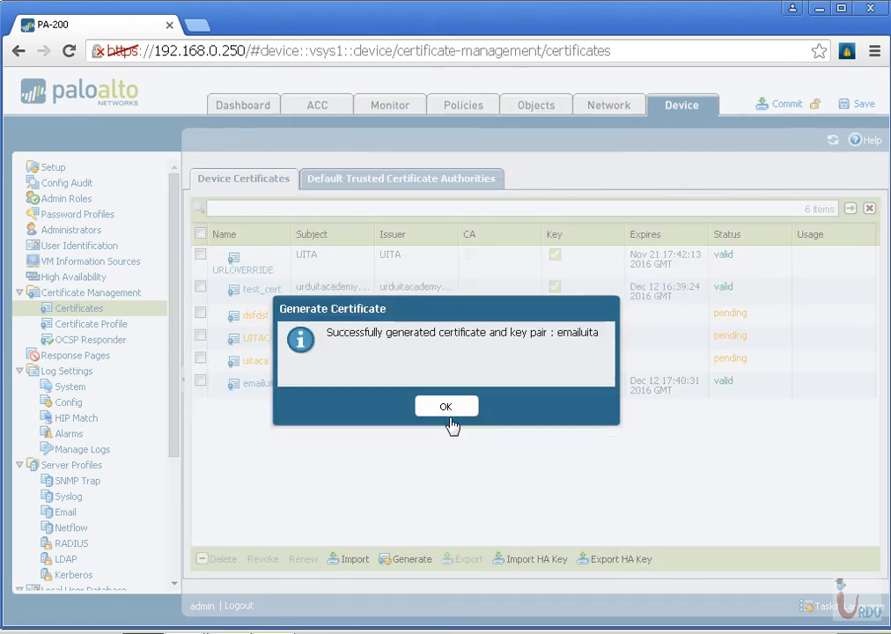
click(447, 411)
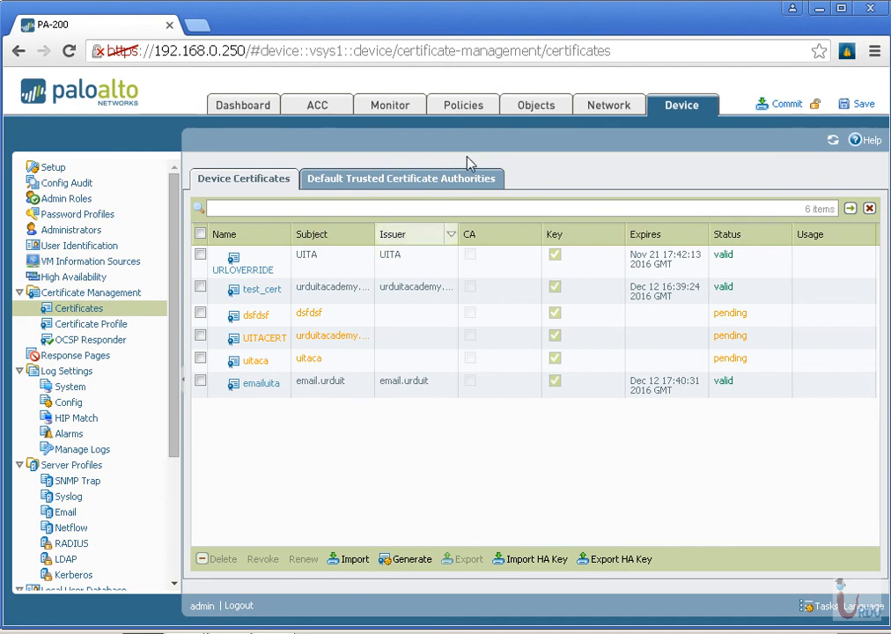
Create a new rule named Donot Decrypt in the firewall's decryption policies
click(472, 109)
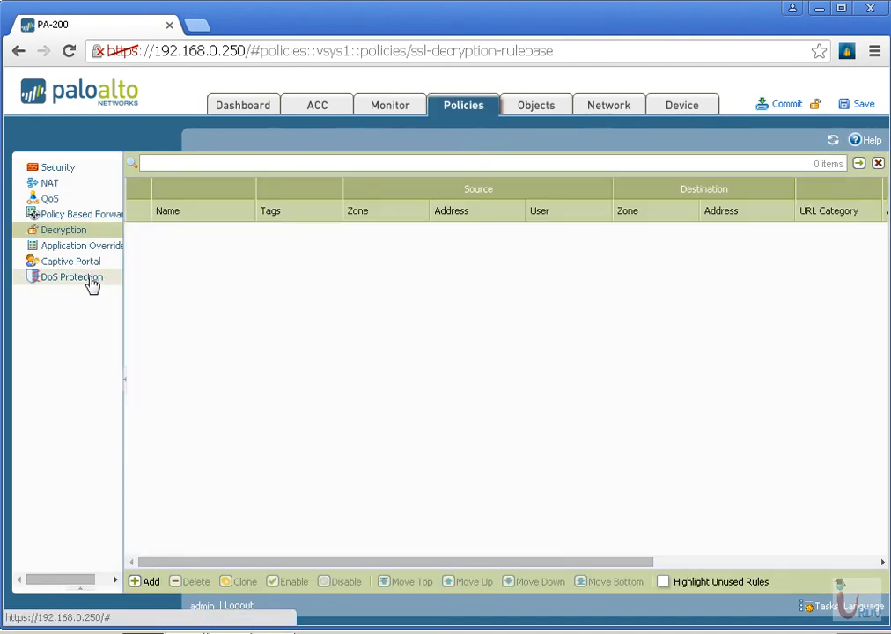
click(83, 234)
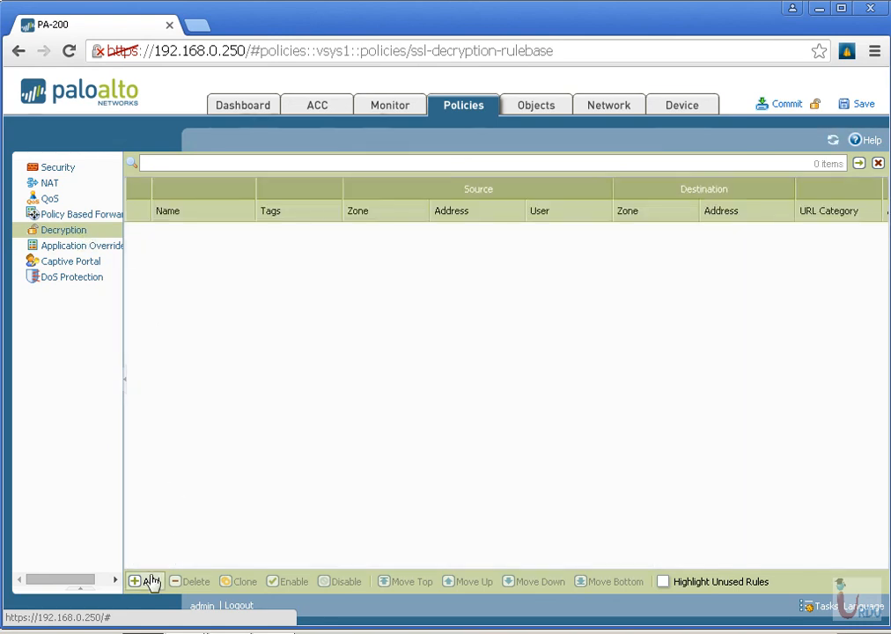
click(148, 582)
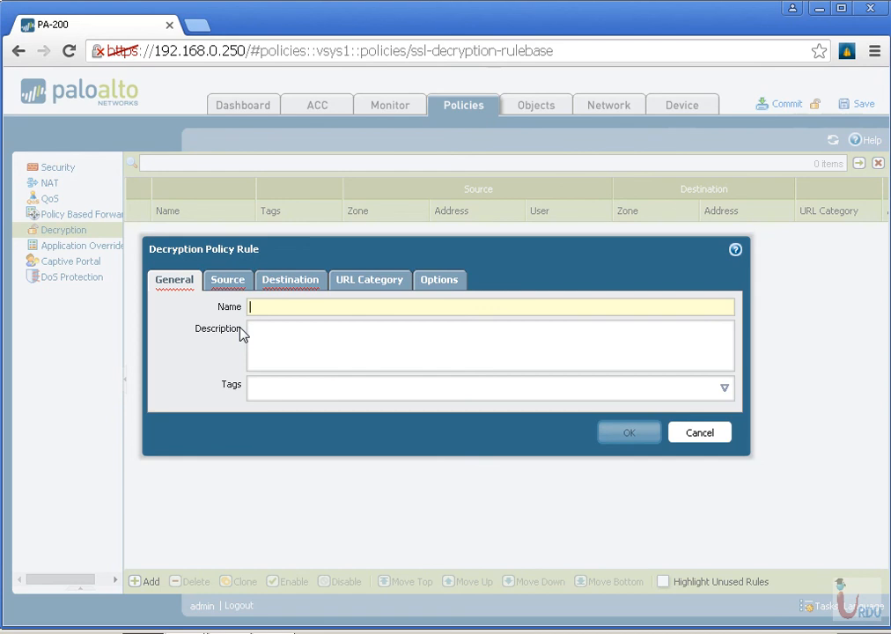
text(Donot)
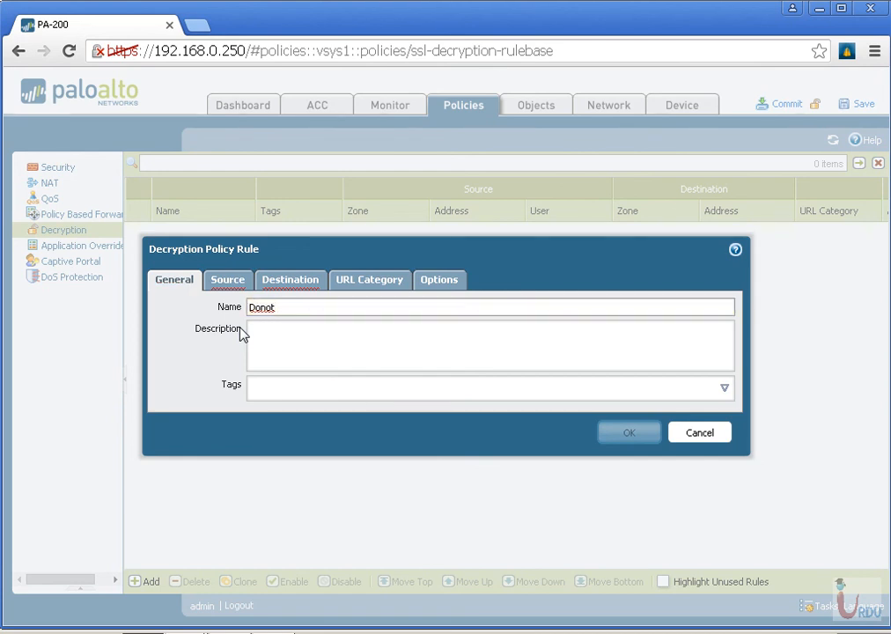
text( Decrypt)
Describe the rule as "these sessions should not be decrypted at all as per UITA Security Policy"
click(267, 339)
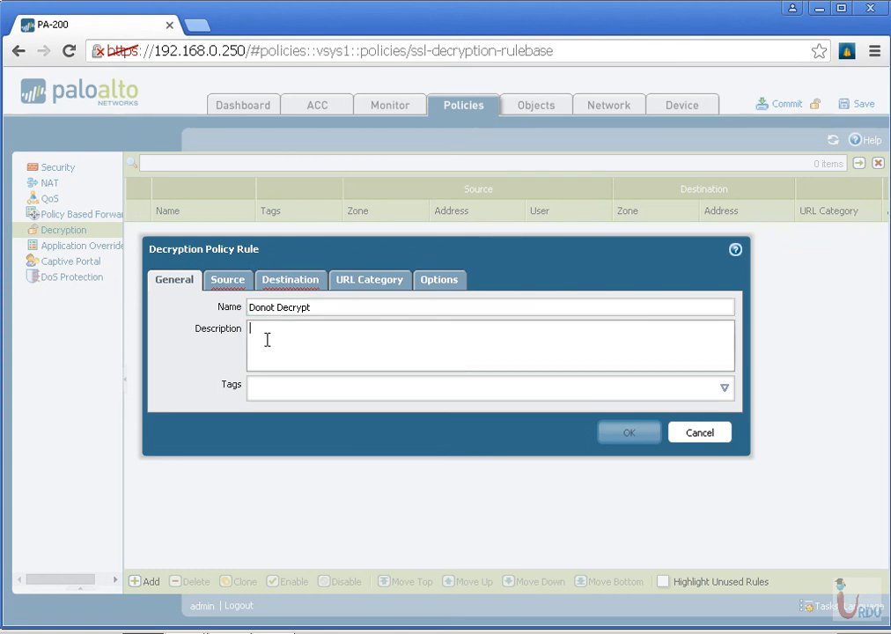
text(these sessions should not be de)
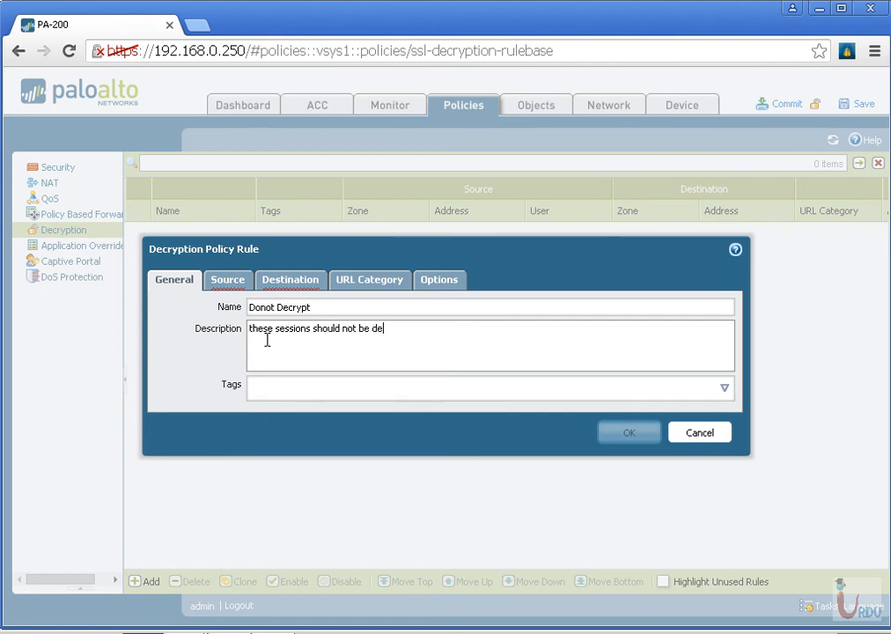
text(crypted at all as per )
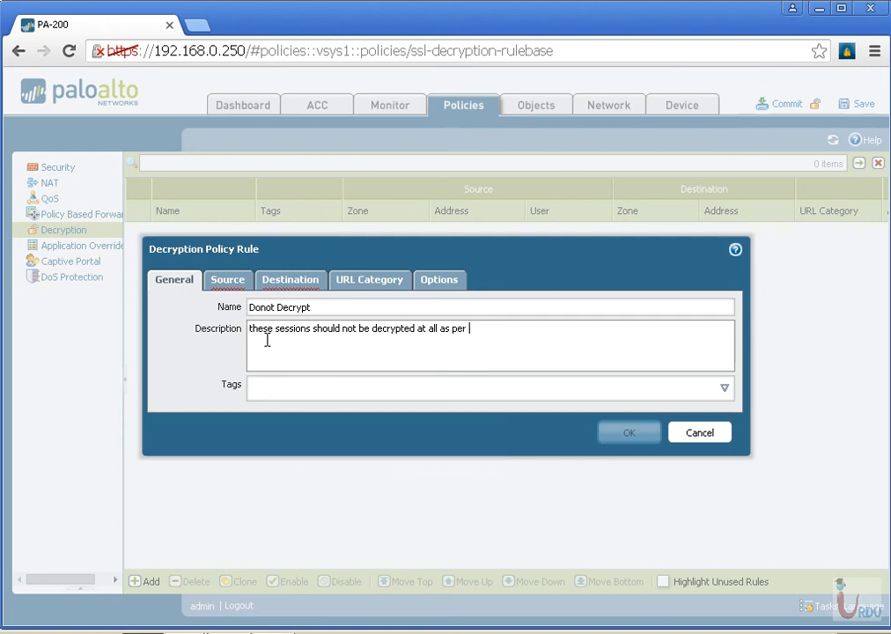
text(UITA 5)
text(ecurity Policy)
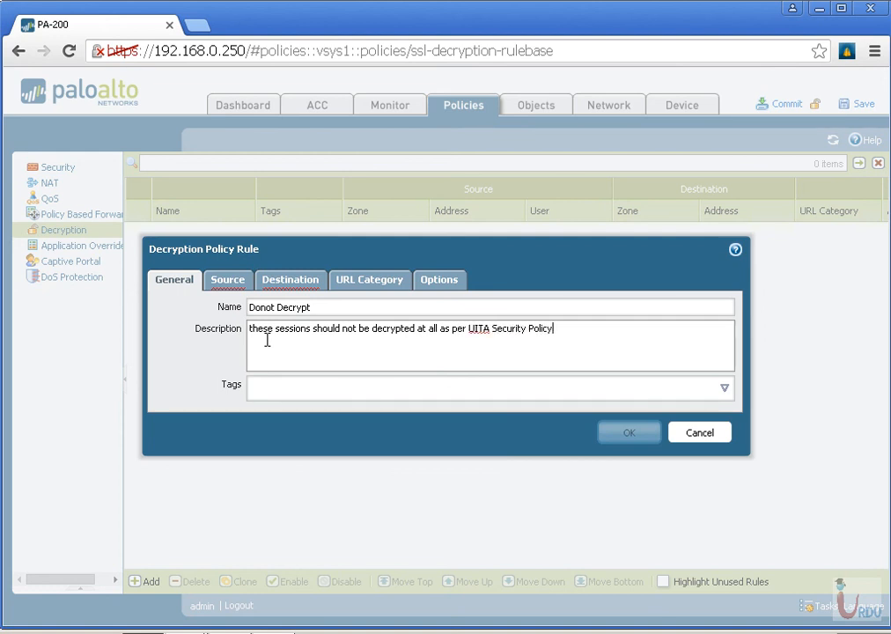
Set the Donot Decrypt rule's source zone to Inside and its destination zone to Outside
click(231, 283)
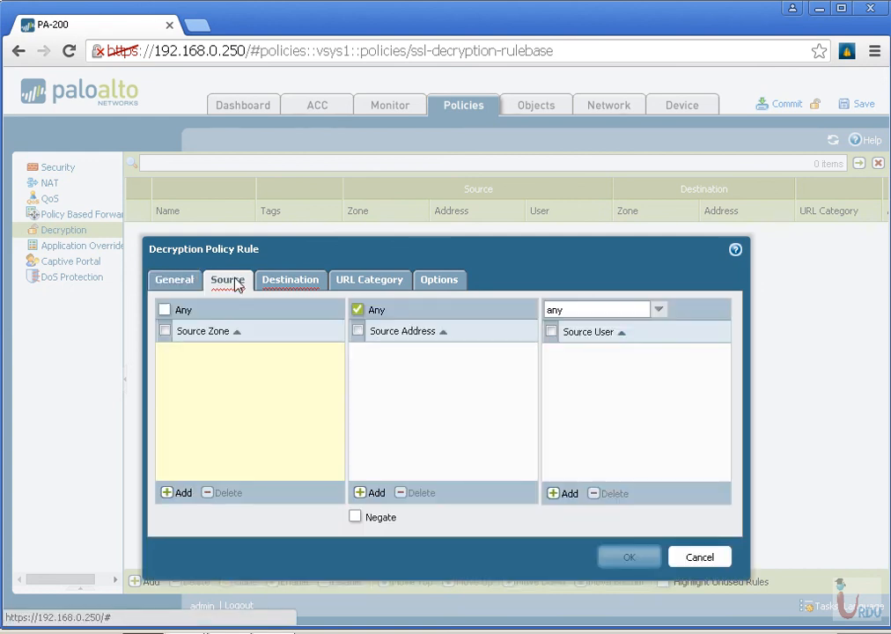
click(182, 493)
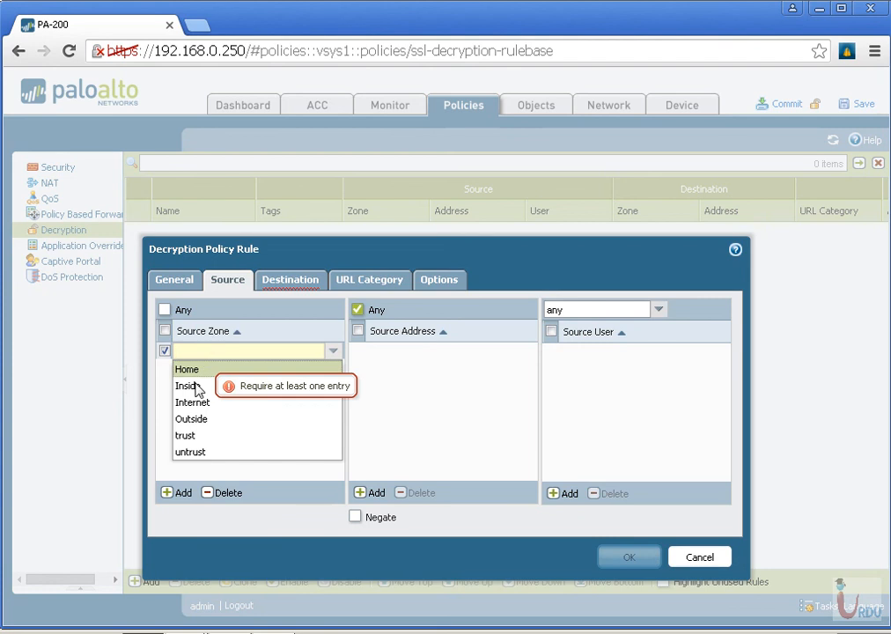
click(195, 388)
click(293, 282)
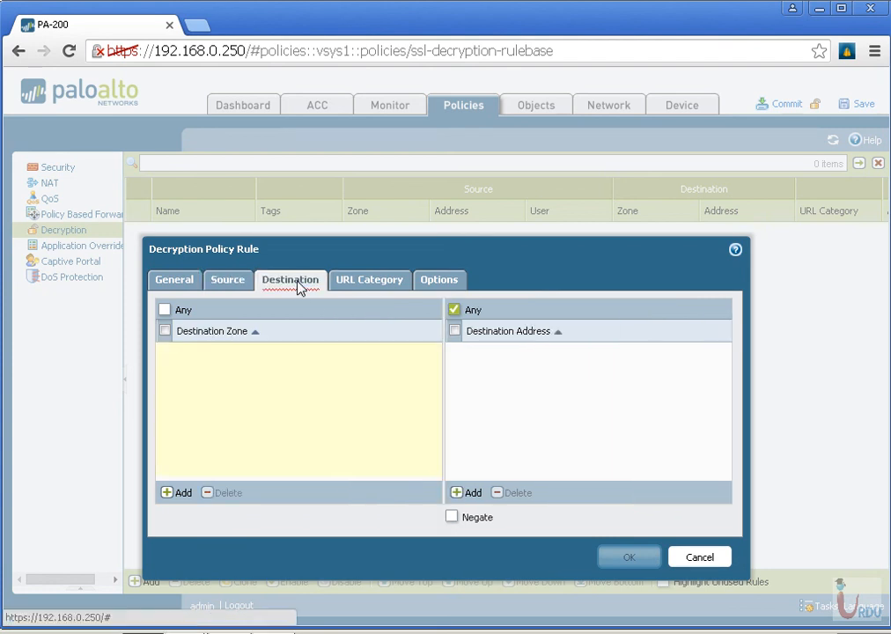
click(196, 493)
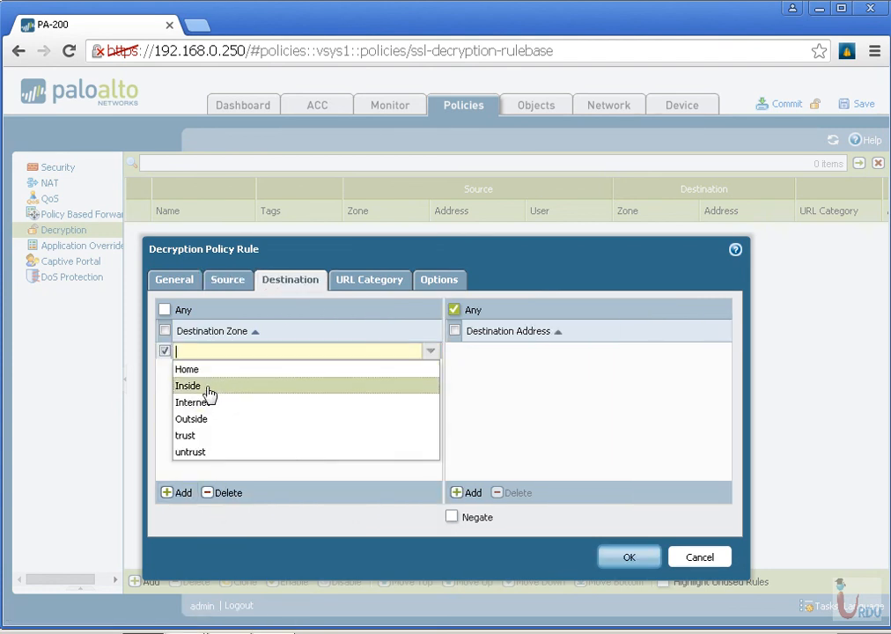
click(199, 419)
Limit the rule to the financial-services and health-and-medicine URL categories and save it with the No Decrypt action
click(369, 279)
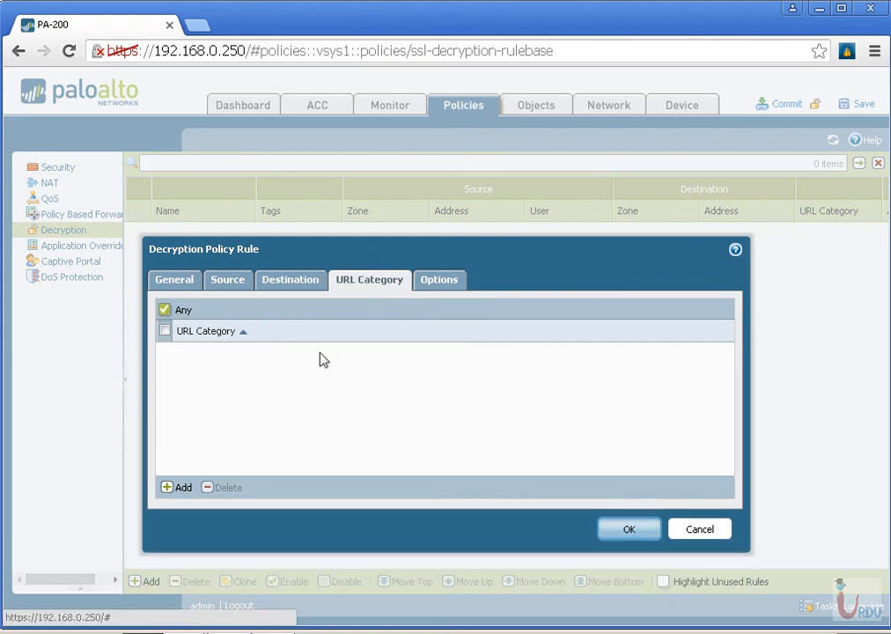
click(178, 485)
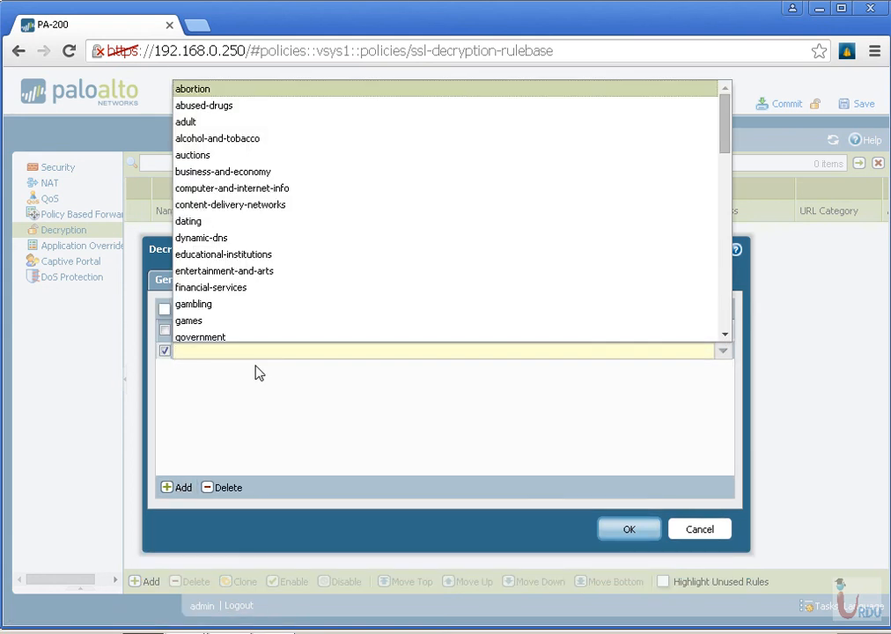
text(finan)
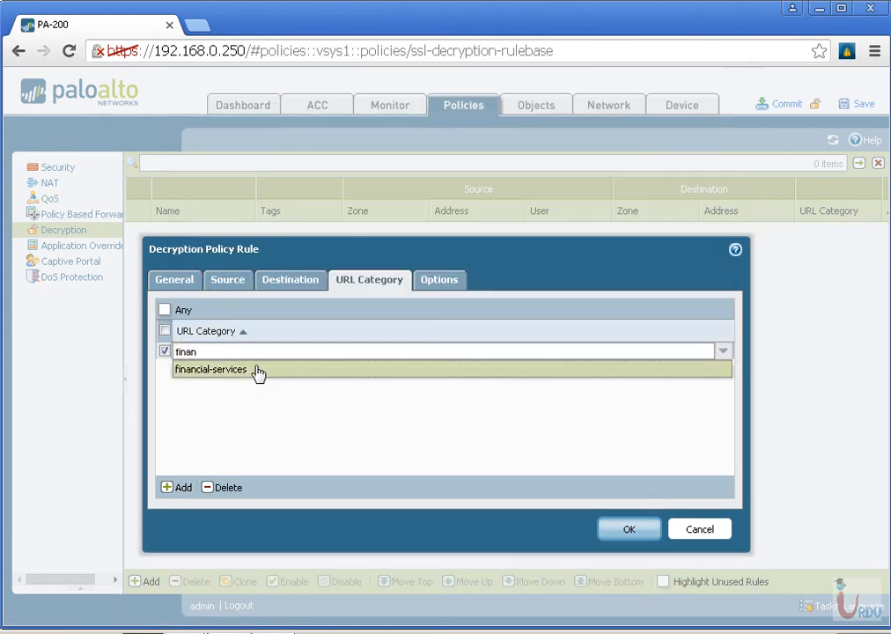
click(252, 369)
click(179, 487)
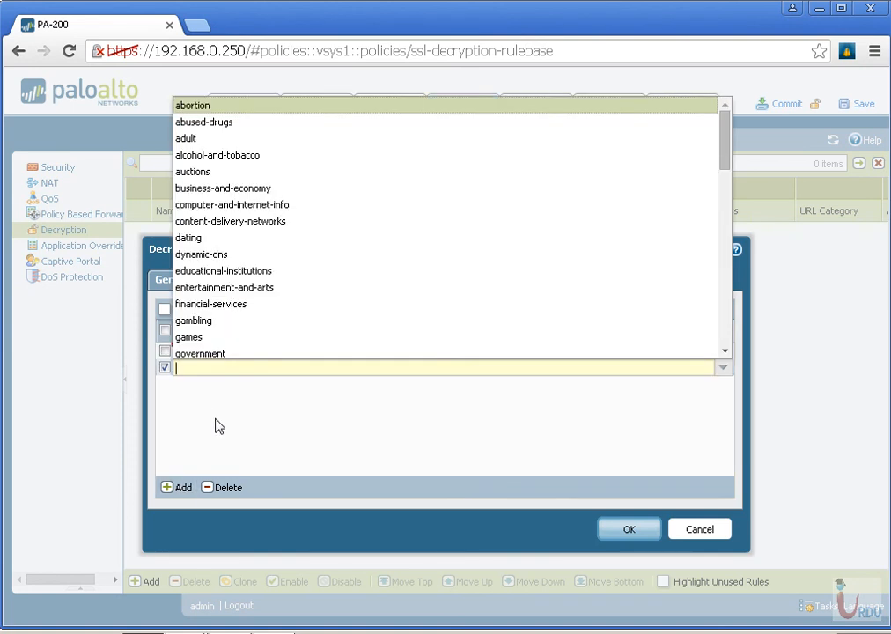
text(heal)
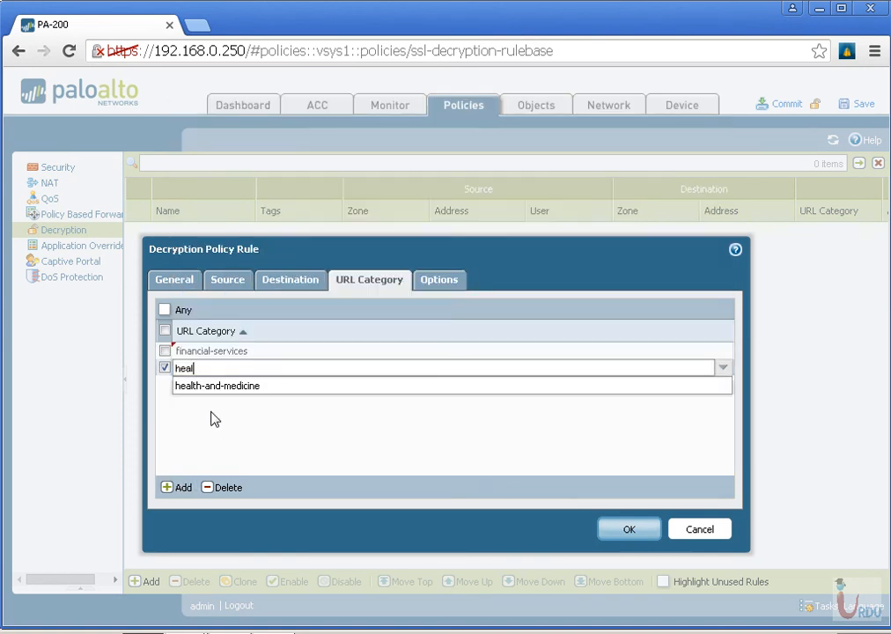
click(215, 388)
click(392, 396)
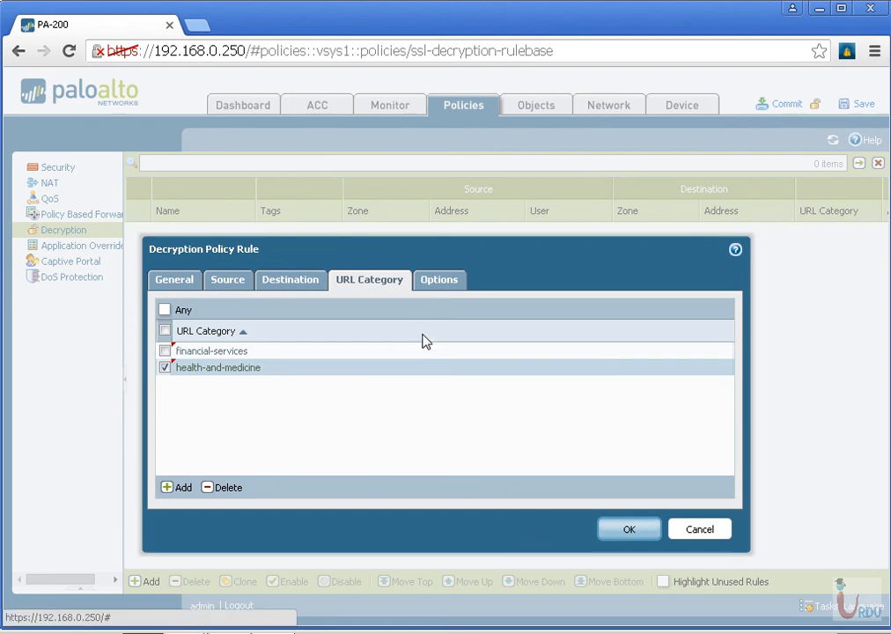
click(438, 282)
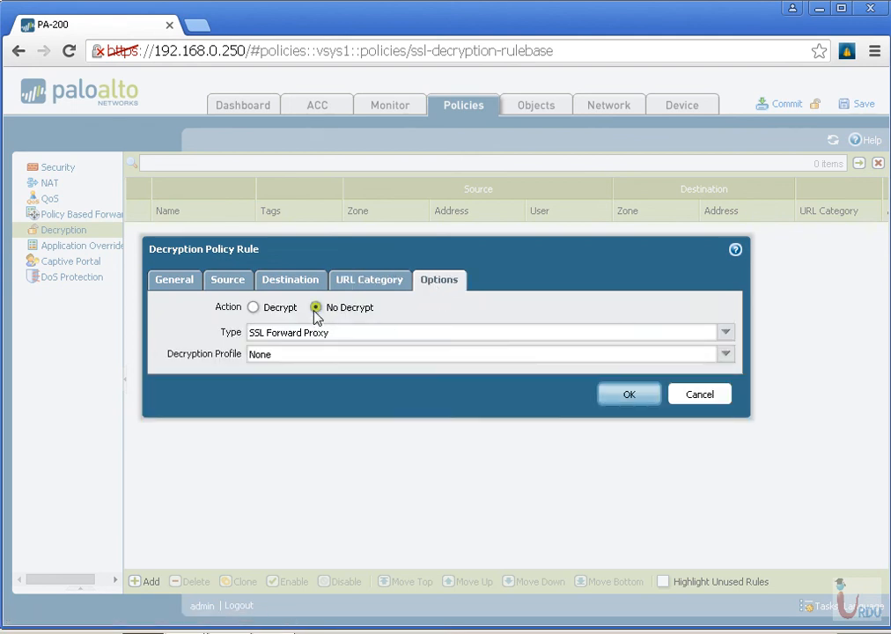
click(634, 398)
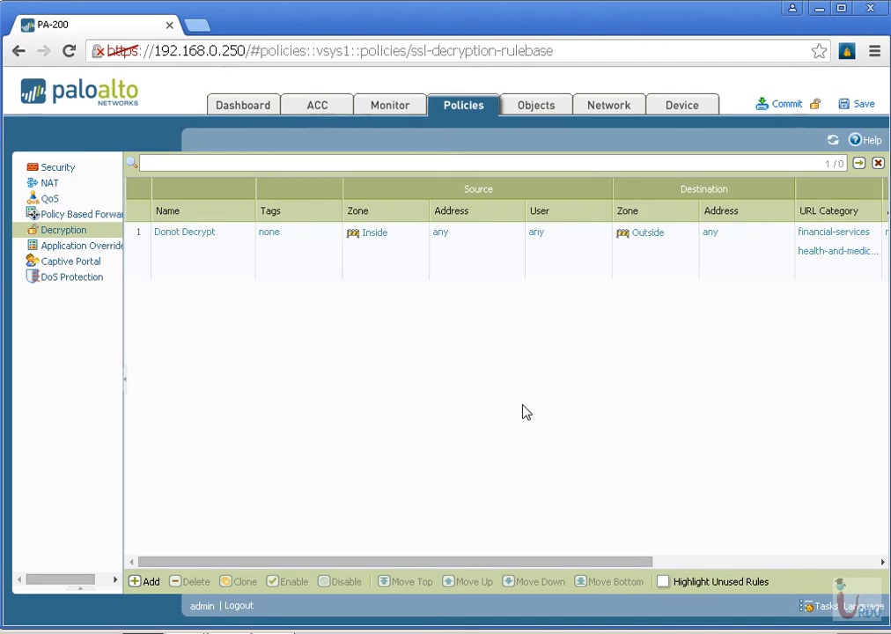
Add a second decryption policy rule named Decrypt
click(147, 581)
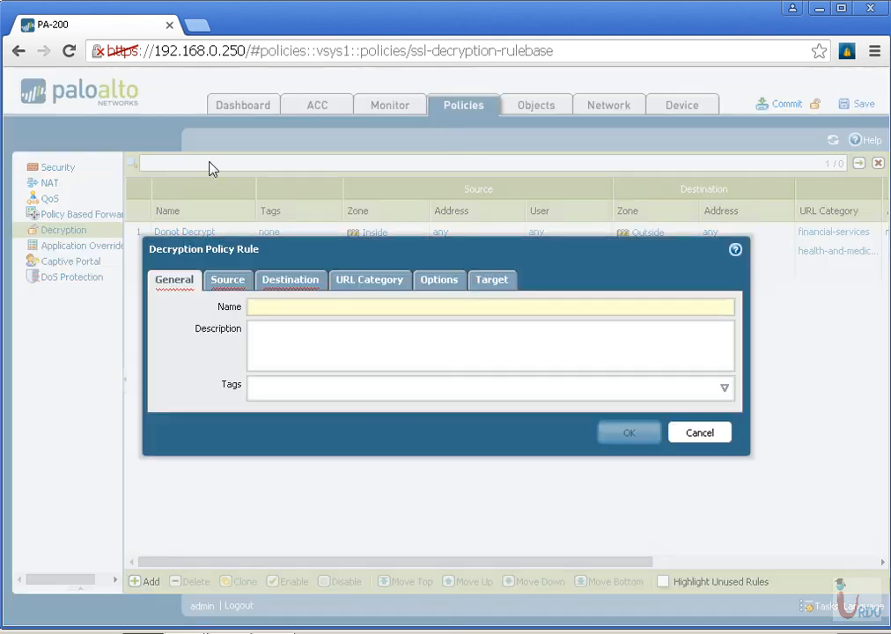
click(257, 306)
text(Dec)
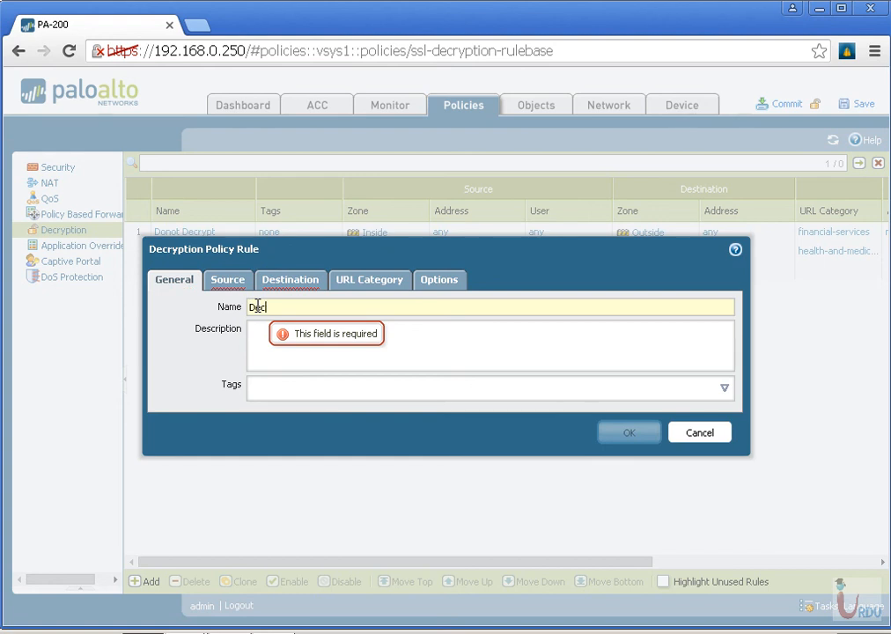
text(rypt)
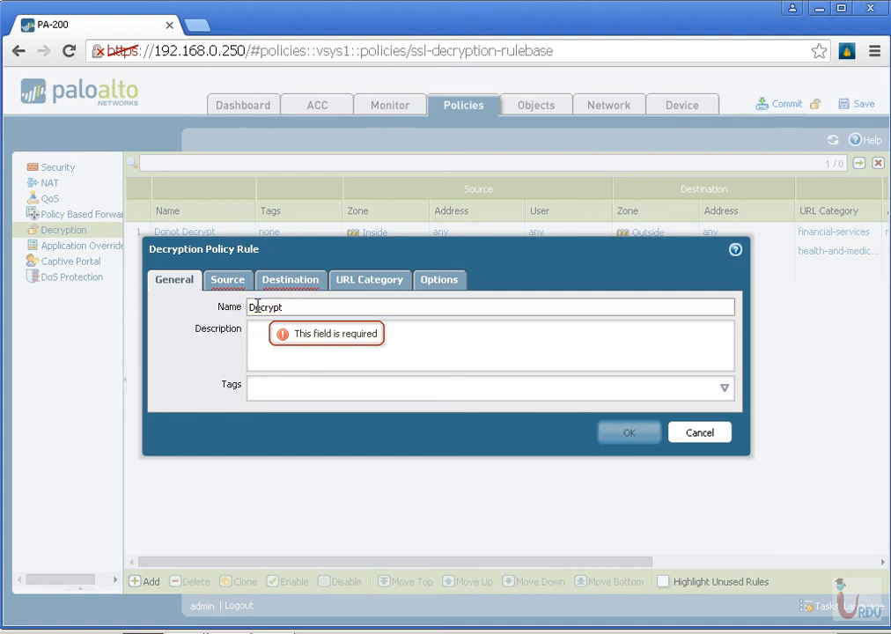
Set the Decrypt rule's source zone to Inside and its destination zone to Outside
click(230, 282)
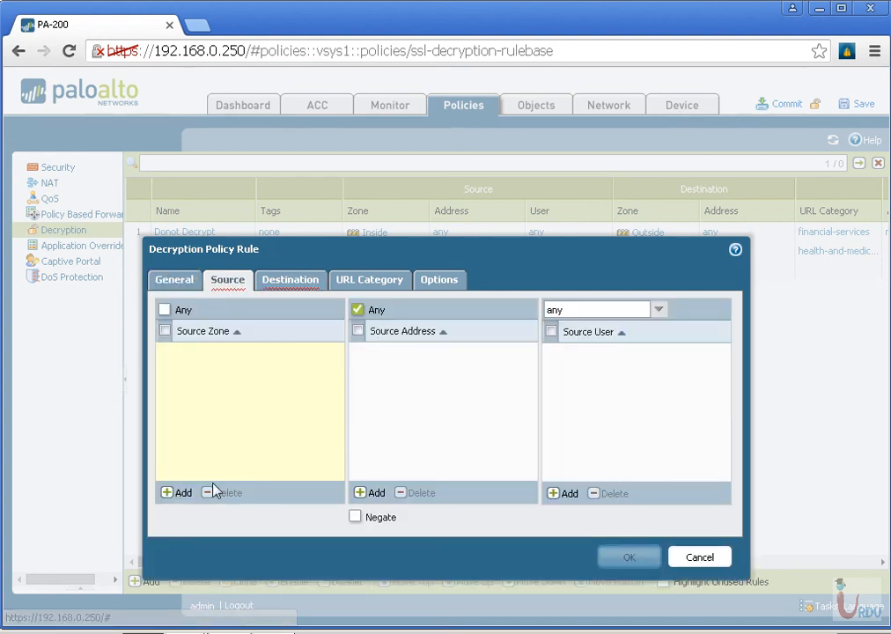
click(184, 494)
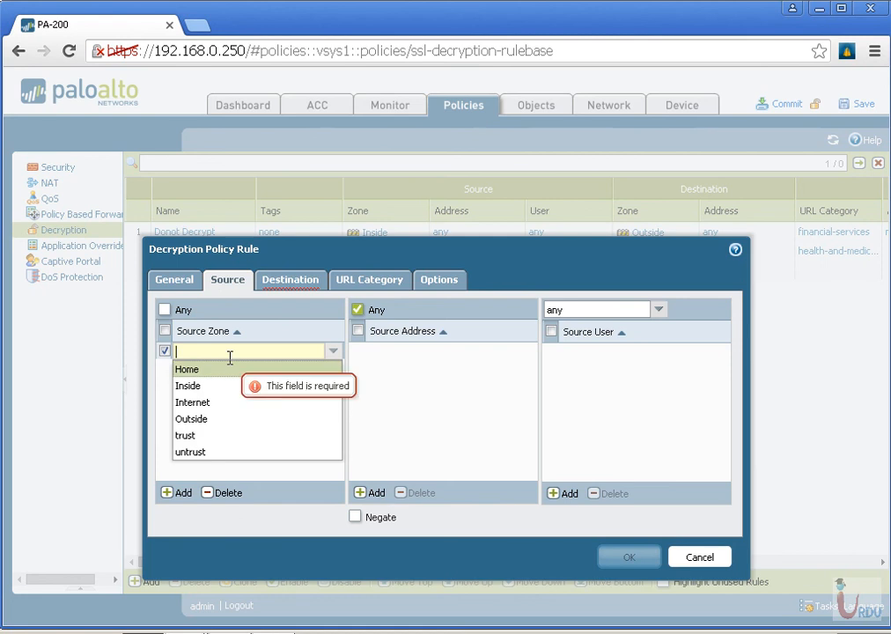
text(in)
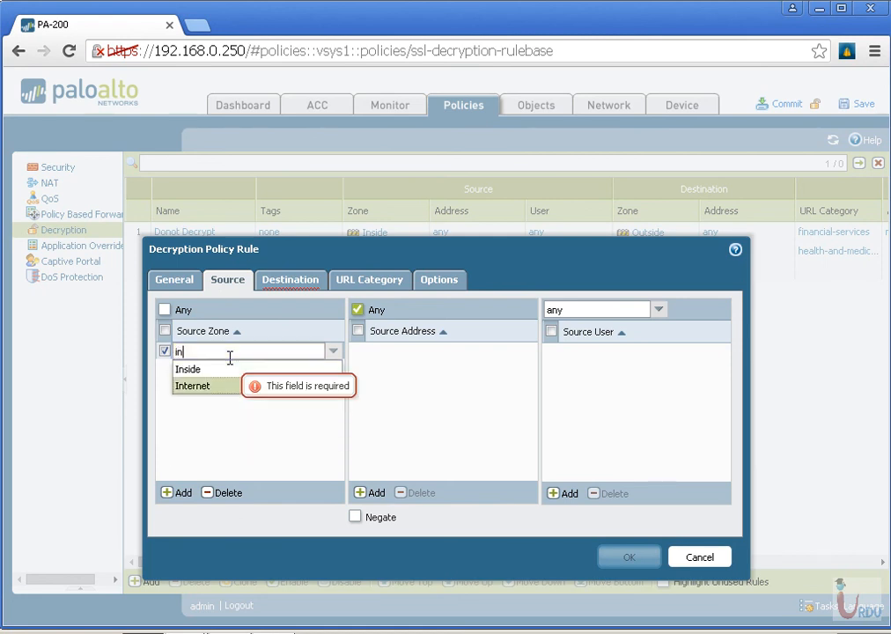
click(196, 367)
click(294, 280)
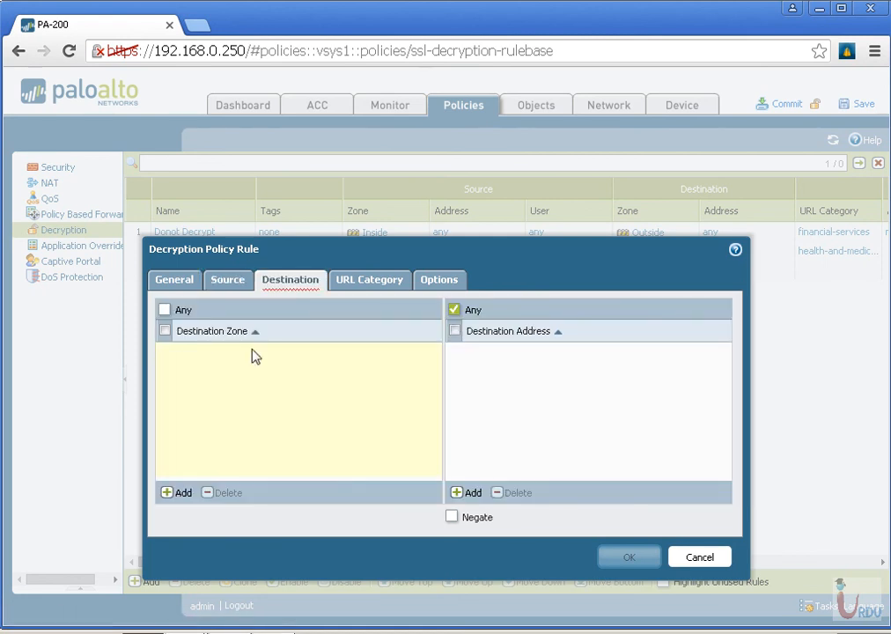
click(181, 493)
text(out)
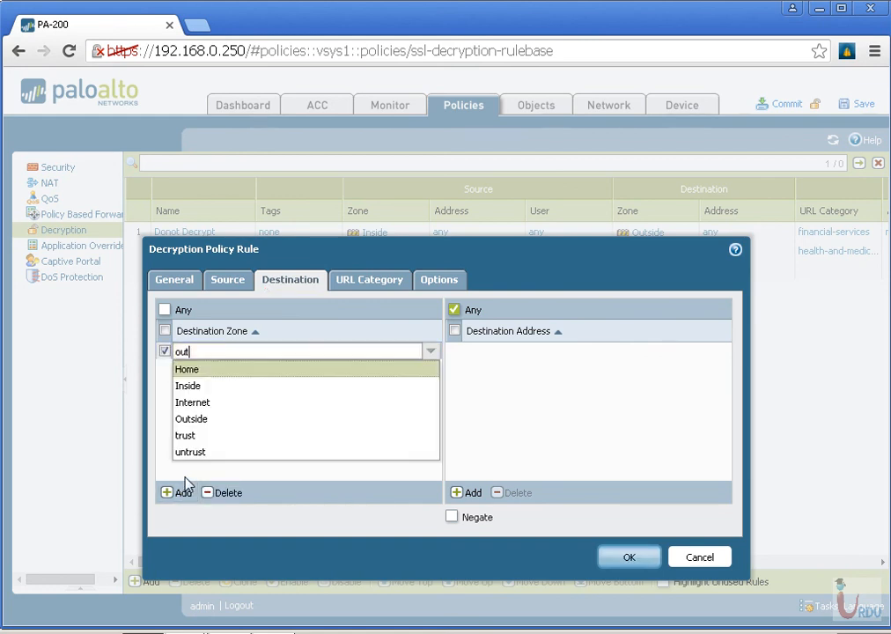
click(352, 282)
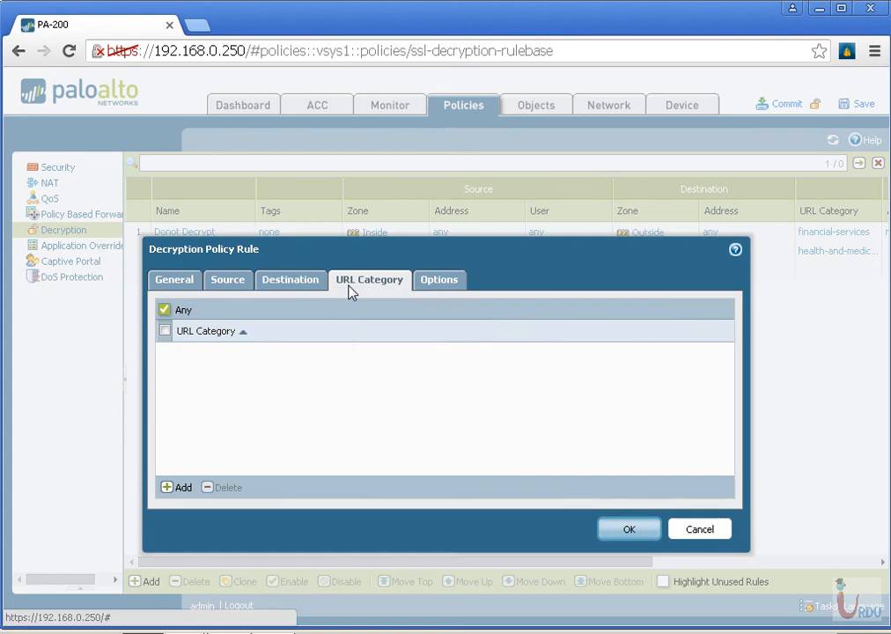
click(173, 489)
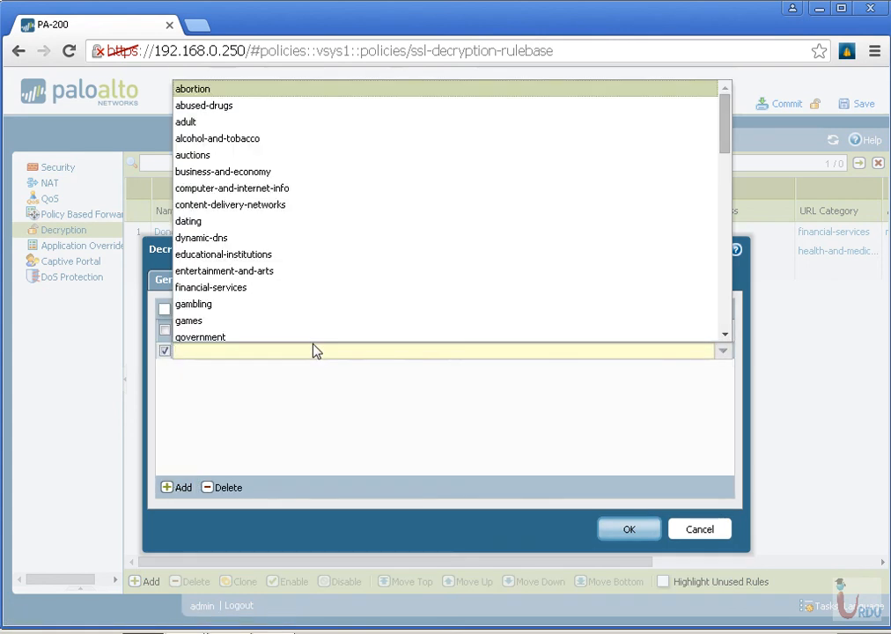
click(339, 438)
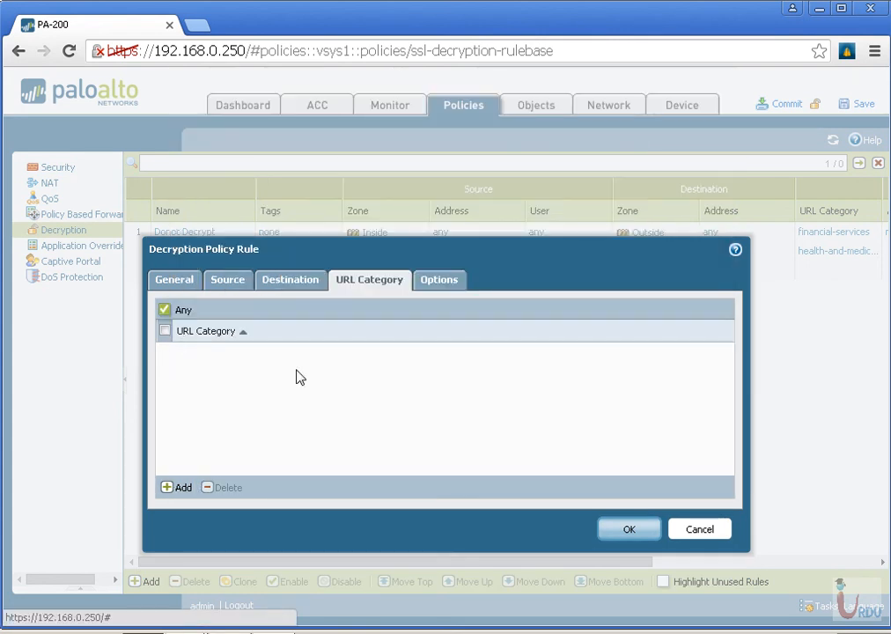
Set the Decrypt rule's action to Decrypt with the type SSL Forward Proxy
click(442, 285)
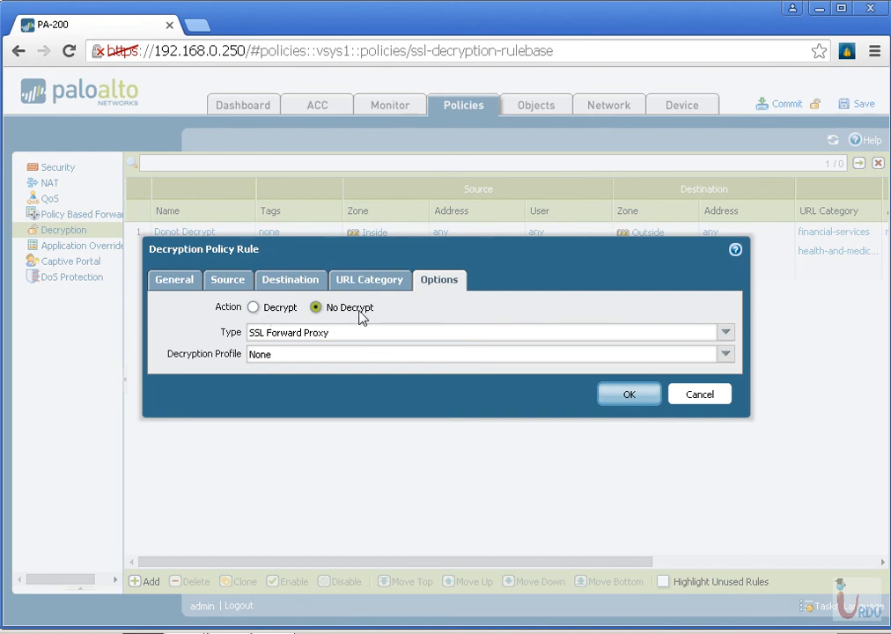
click(255, 308)
click(337, 333)
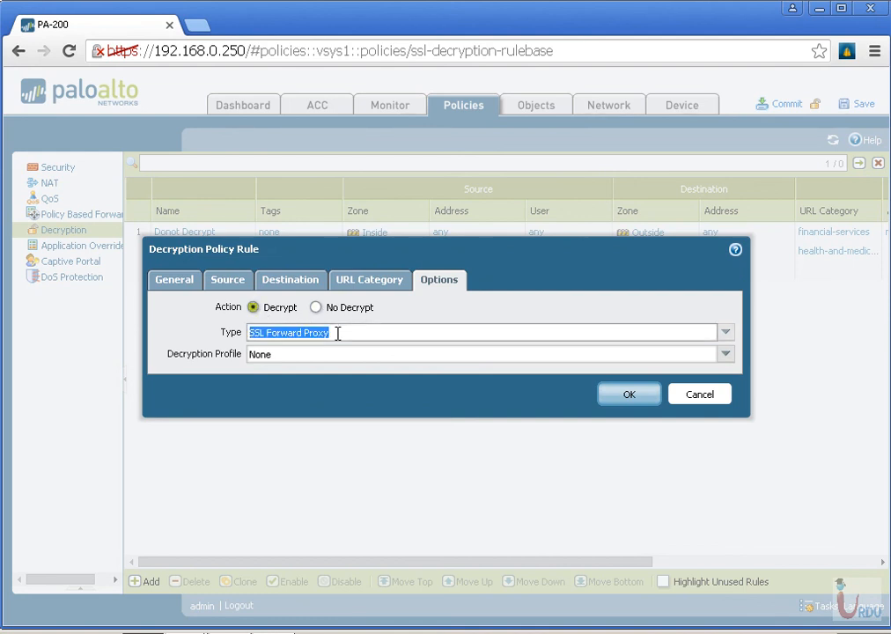
click(727, 333)
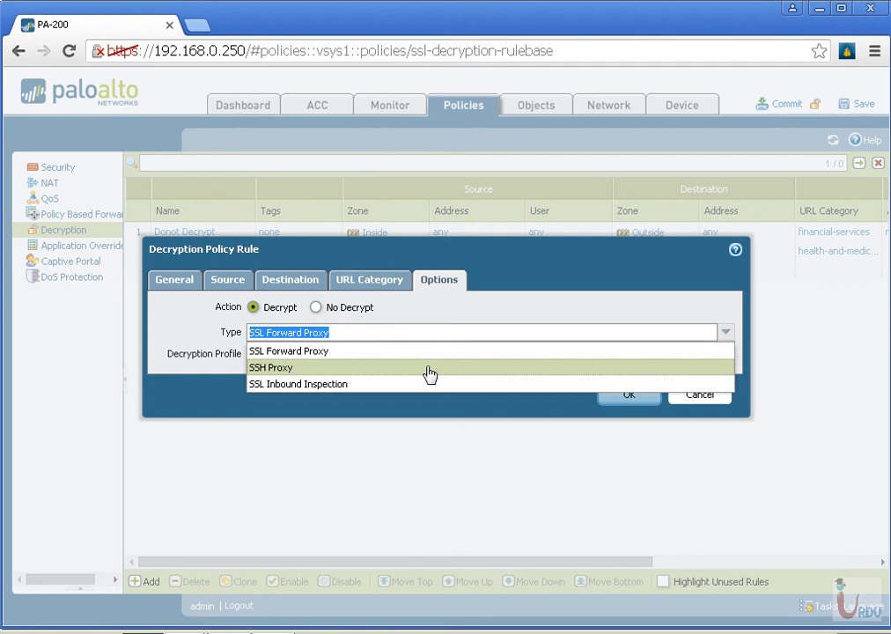
click(363, 351)
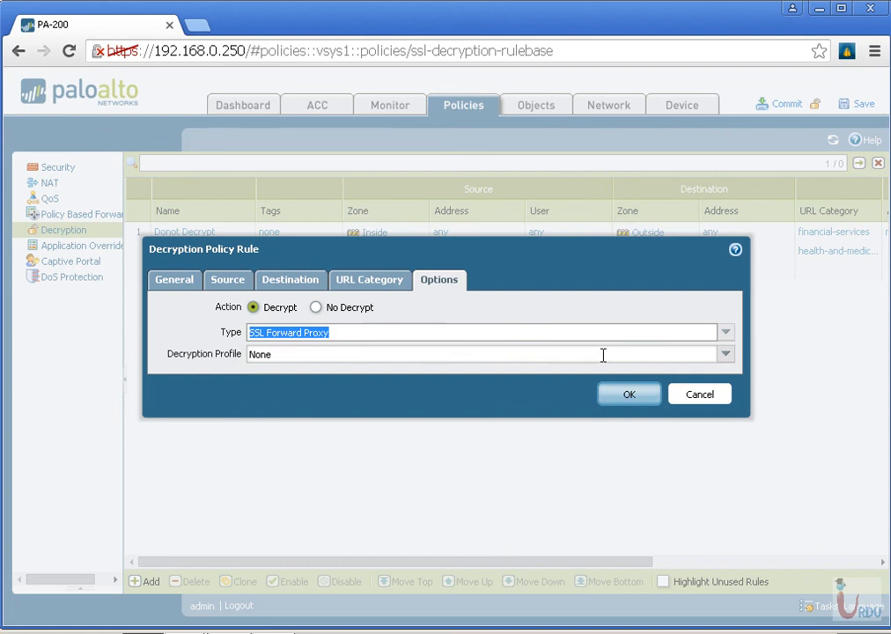
Review a new decryption profile's SSL Forward Proxy and SSL Inbound Inspection checks, discard it, and save the Decrypt rule without a profile
click(725, 355)
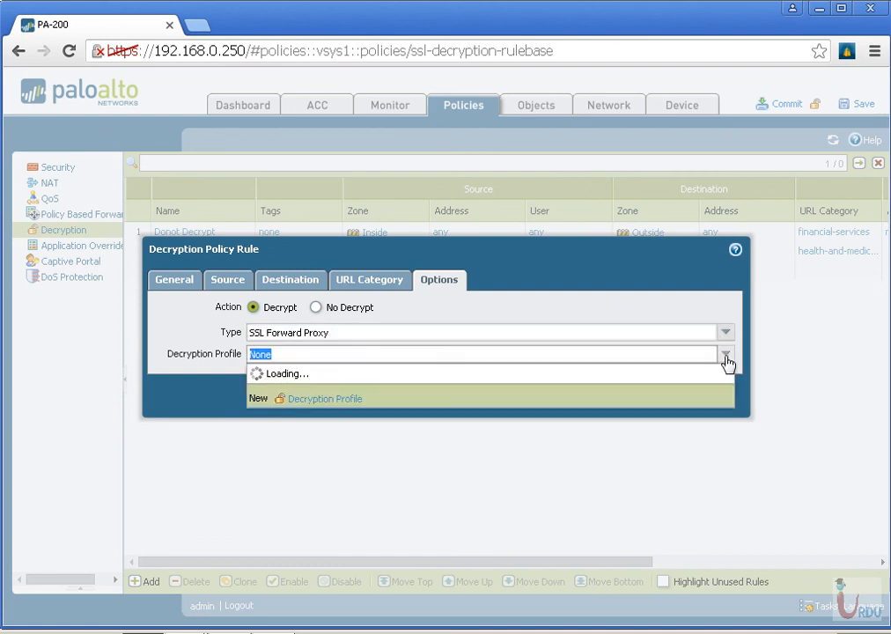
click(332, 399)
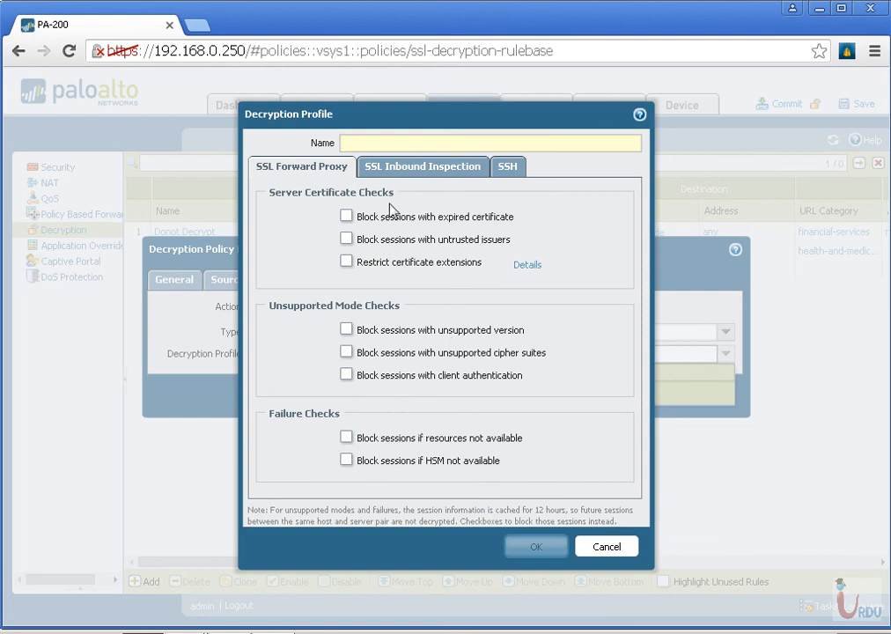
click(395, 170)
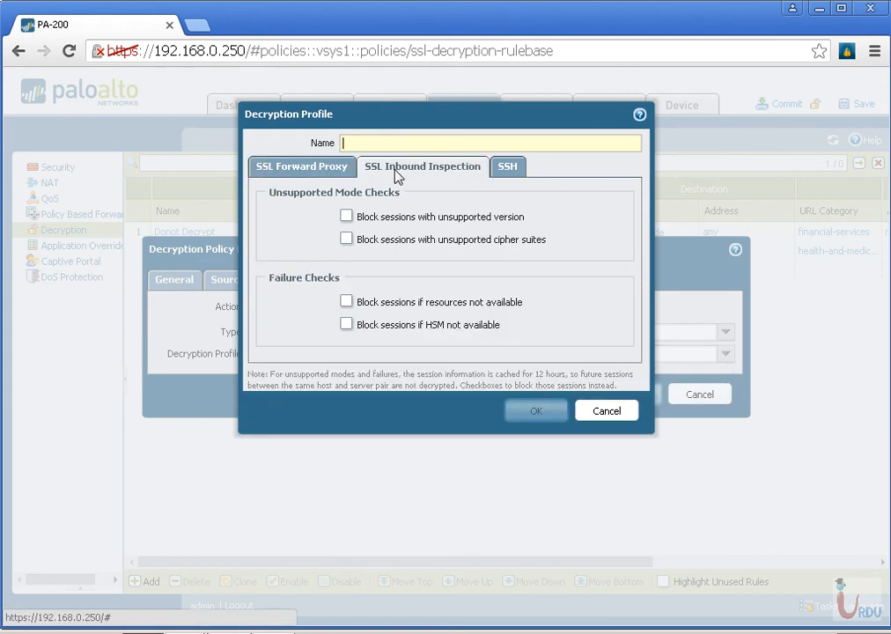
click(607, 411)
click(630, 395)
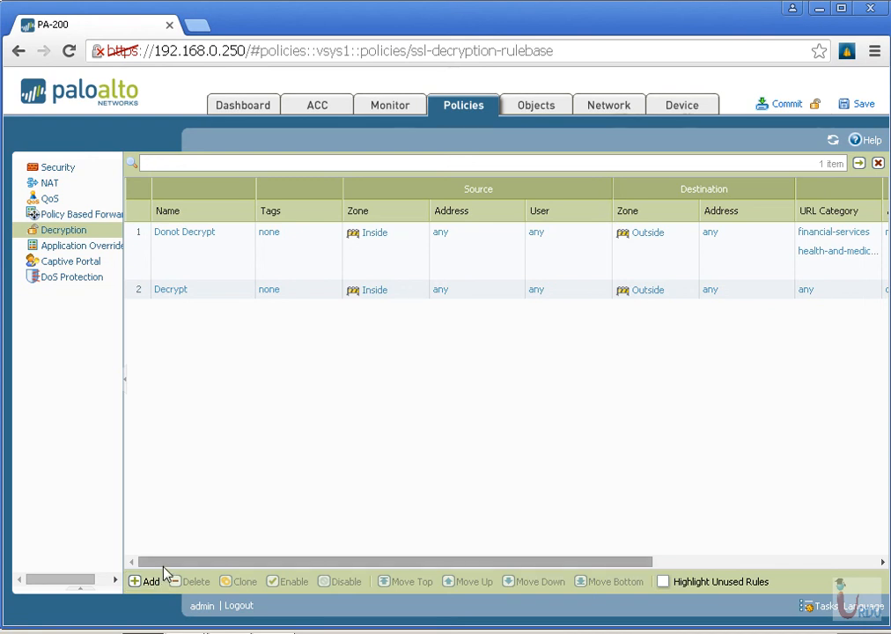
Reopen the Decrypt rule to review its destination, URL category and decryption options, and close it without changes
drag(164, 563, 198, 563)
click(179, 293)
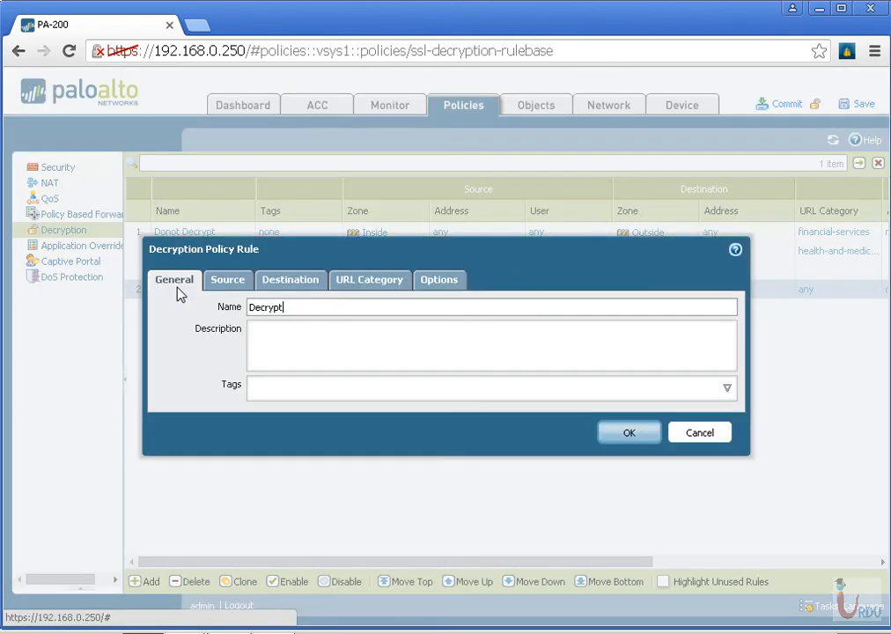
click(290, 281)
click(362, 281)
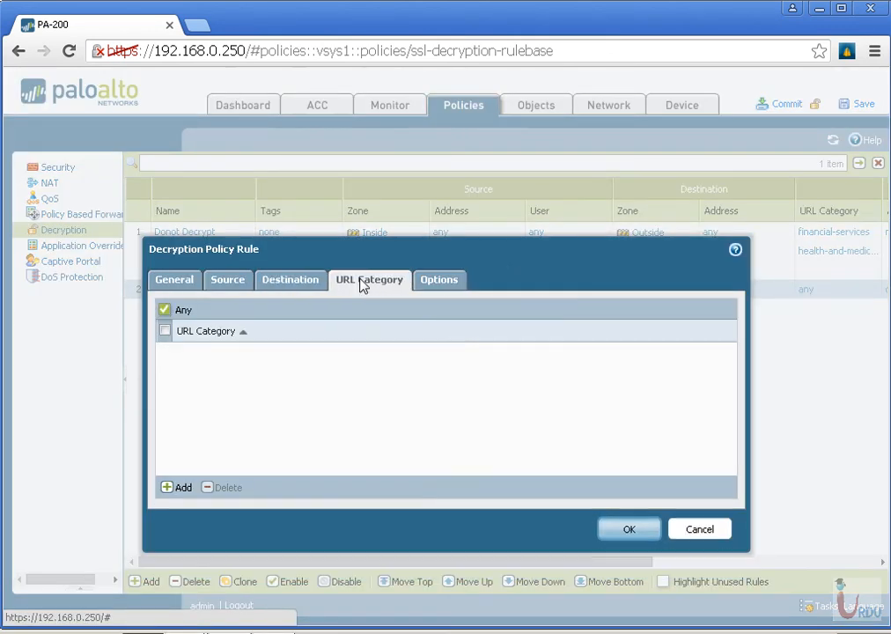
click(438, 282)
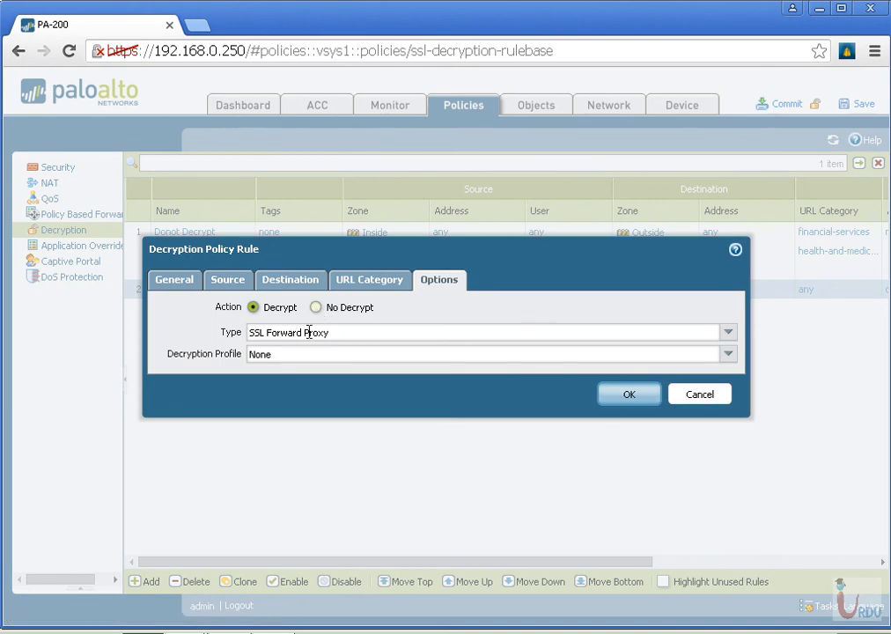
click(388, 356)
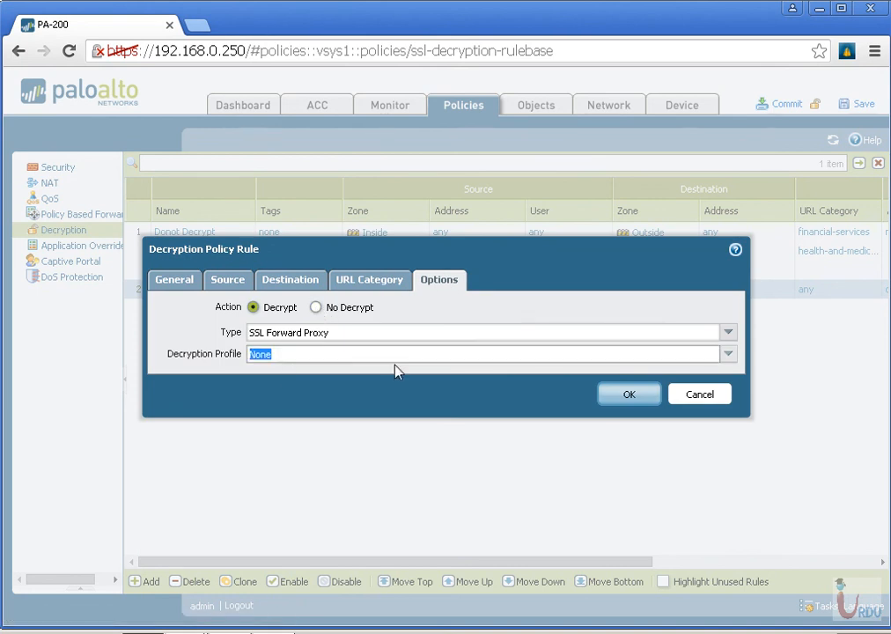
click(700, 397)
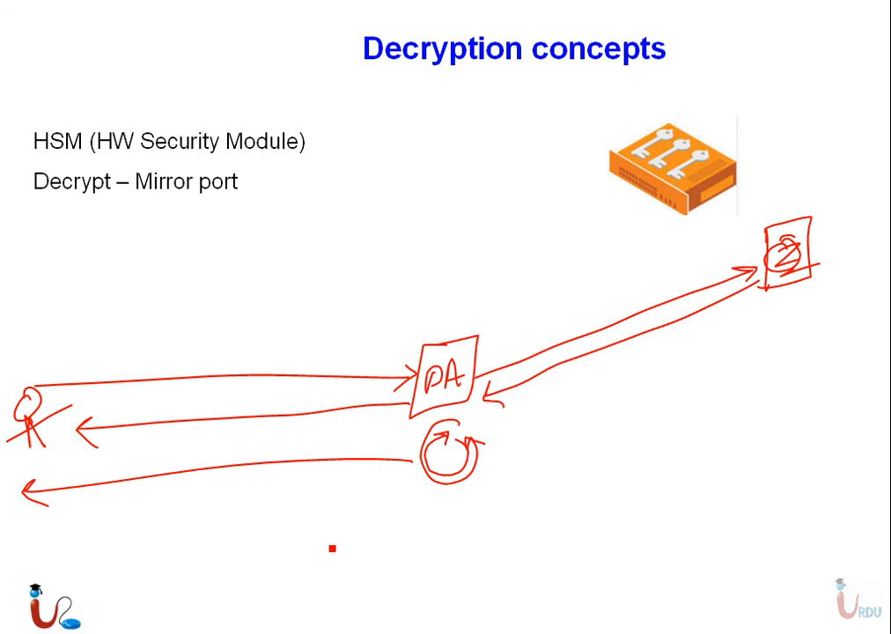
right_click(26, 456)
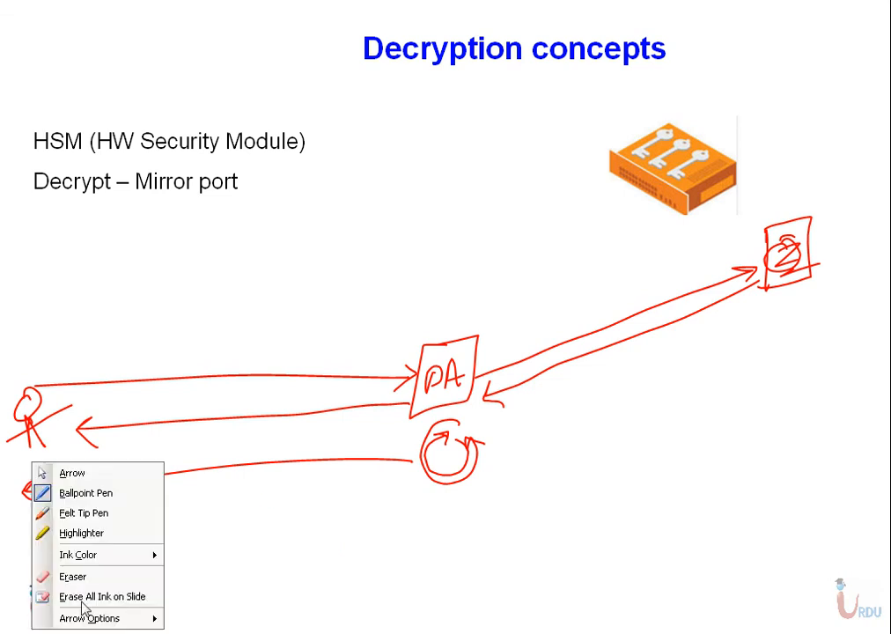
click(66, 595)
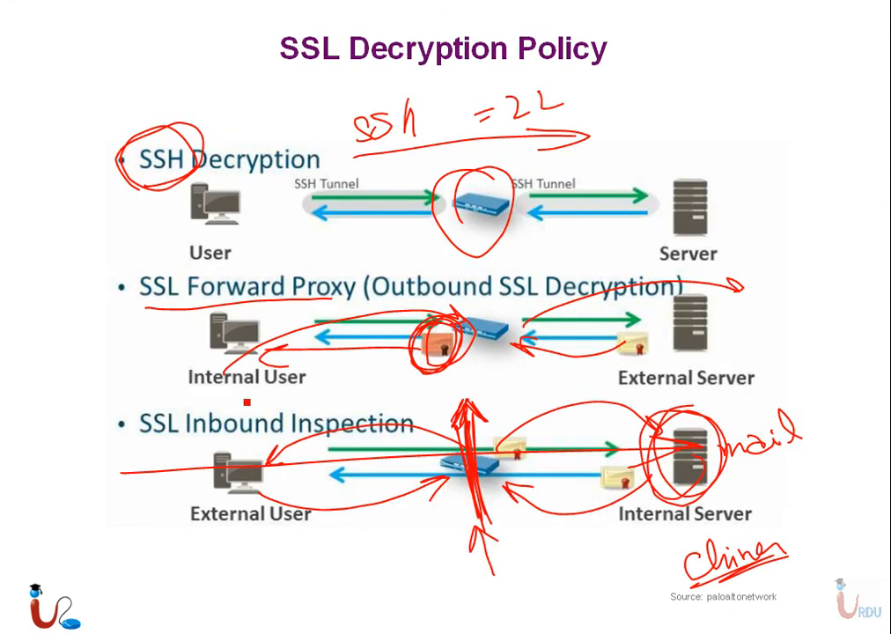
mouse_move(94, 473)
mouse_down()
mouse_move(582, 392)
mouse_move(587, 412)
mouse_move(213, 483)
mouse_up()
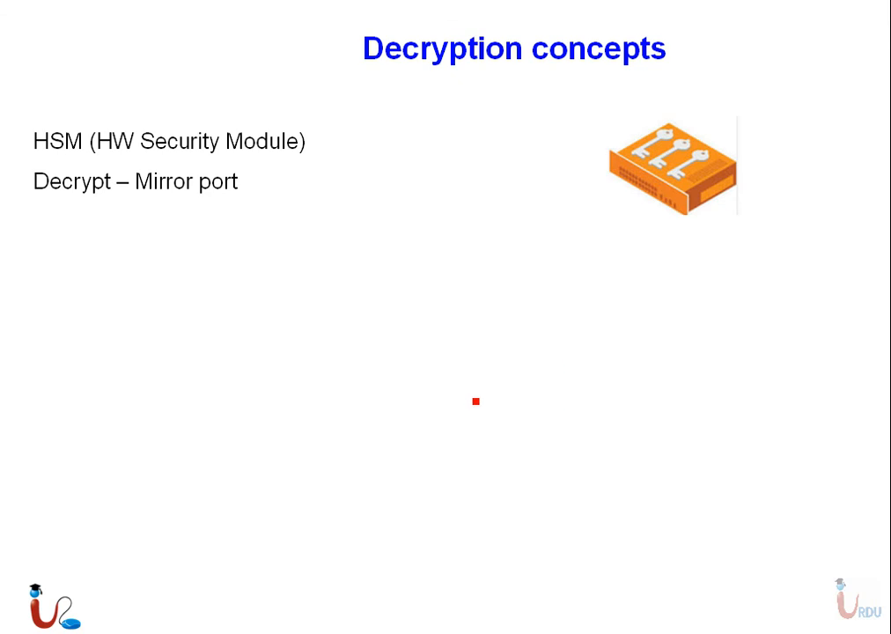
mouse_move(499, 353)
mouse_down()
mouse_move(477, 355)
mouse_move(501, 361)
mouse_move(500, 397)
mouse_move(505, 384)
mouse_up()
drag(463, 293, 475, 350)
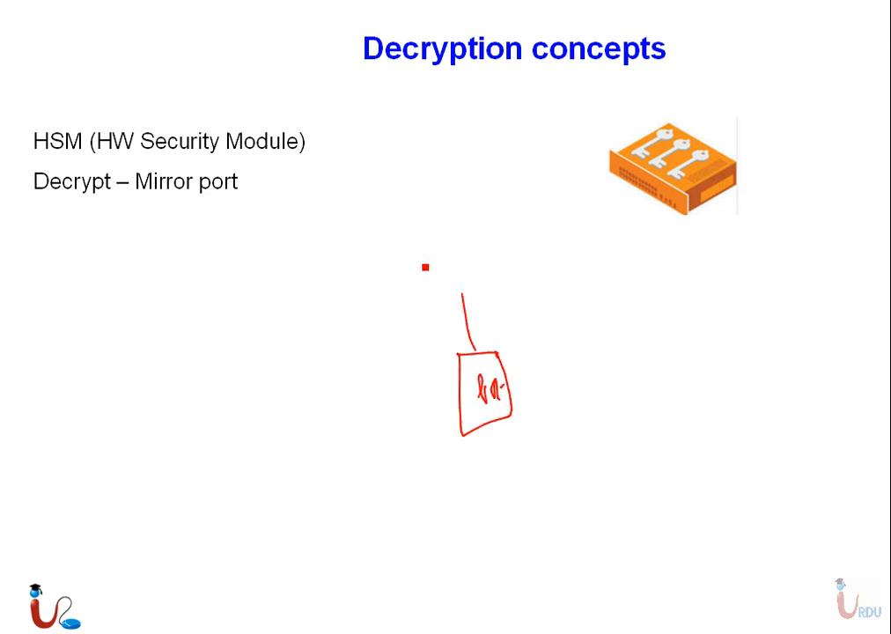
mouse_move(423, 248)
mouse_down()
mouse_move(481, 258)
mouse_move(412, 248)
mouse_up()
drag(435, 250, 456, 244)
drag(433, 261, 452, 254)
drag(439, 268, 463, 258)
mouse_move(448, 267)
mouse_down()
mouse_move(465, 262)
mouse_move(477, 291)
mouse_move(499, 263)
mouse_move(480, 254)
mouse_up()
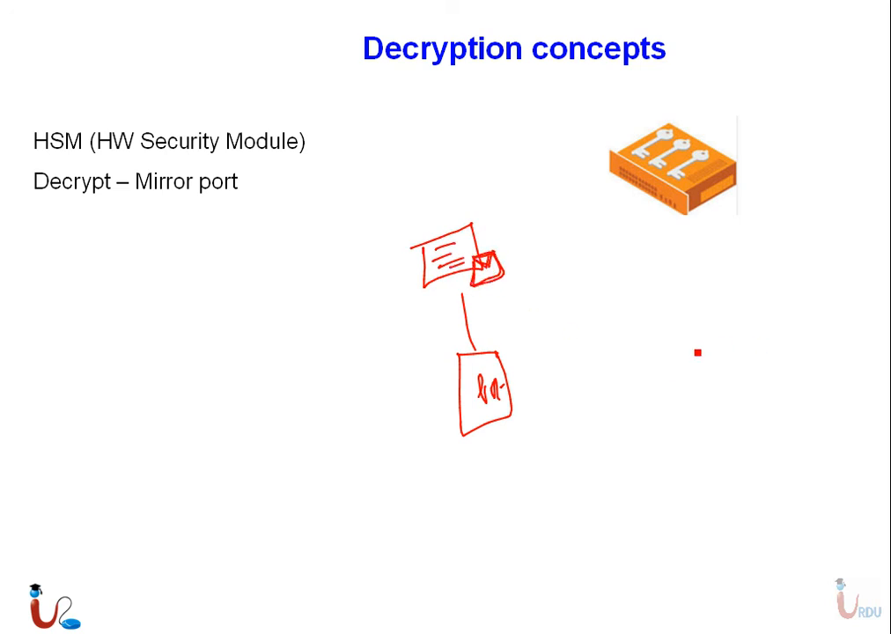
mouse_move(754, 309)
mouse_down()
mouse_move(522, 381)
mouse_move(479, 320)
mouse_move(493, 329)
mouse_up()
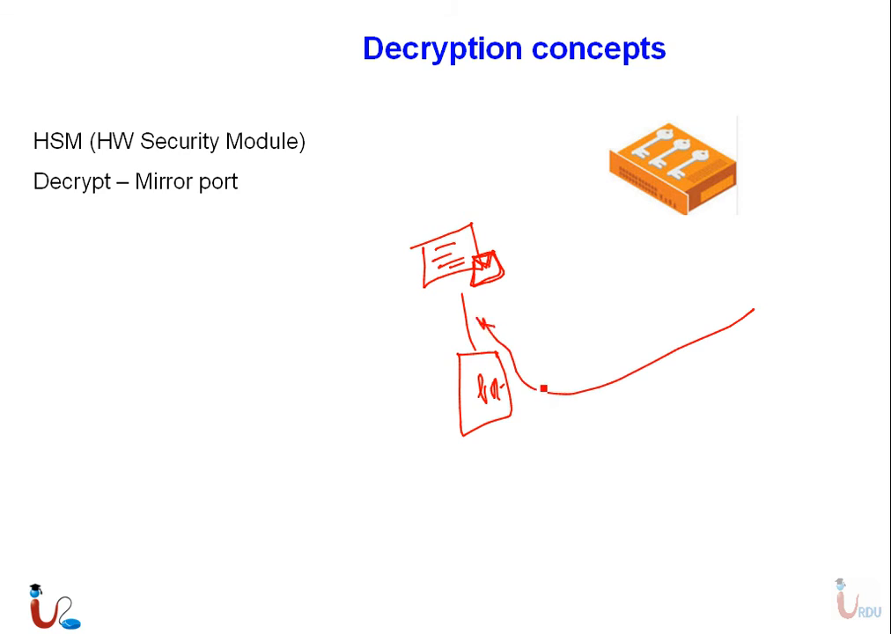
drag(543, 374, 531, 404)
mouse_move(531, 358)
mouse_down()
mouse_move(511, 392)
mouse_move(555, 336)
mouse_move(440, 282)
mouse_move(484, 306)
mouse_up()
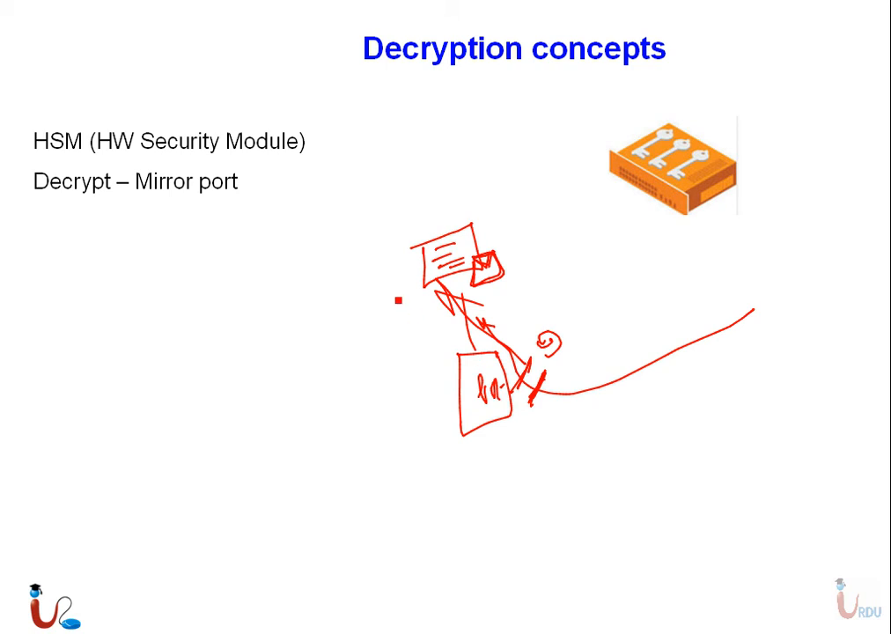
drag(379, 258, 345, 333)
mouse_move(382, 288)
mouse_down()
mouse_move(386, 338)
mouse_move(439, 402)
mouse_move(431, 409)
mouse_up()
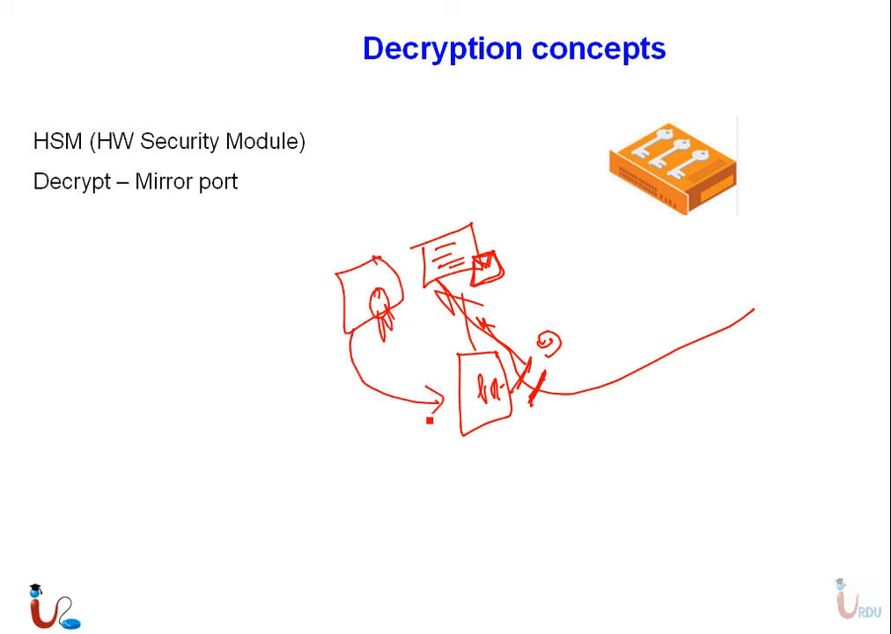
Switch back to the PA-200 web interface in the browser and add a decryption policy rule named "For Email services"
key(super)
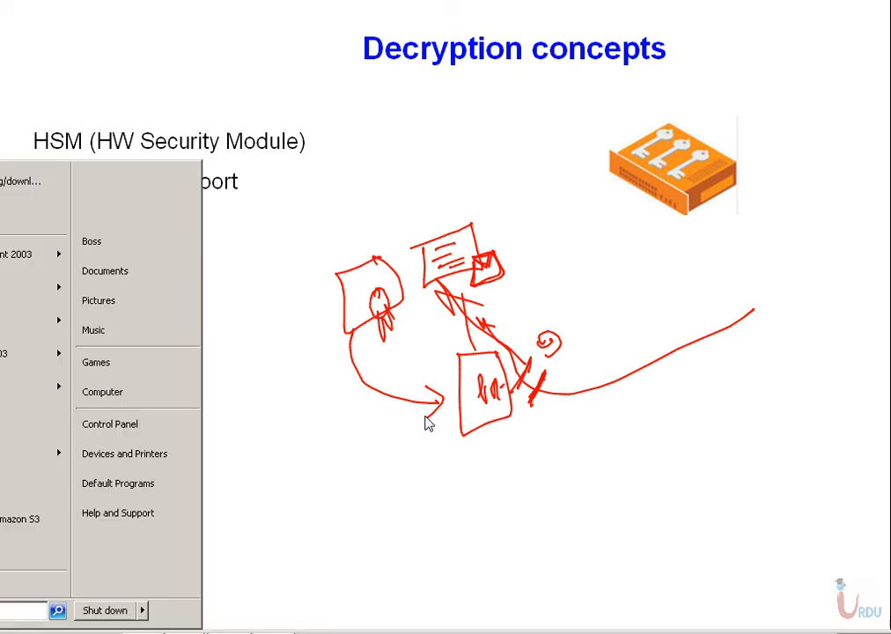
click(142, 632)
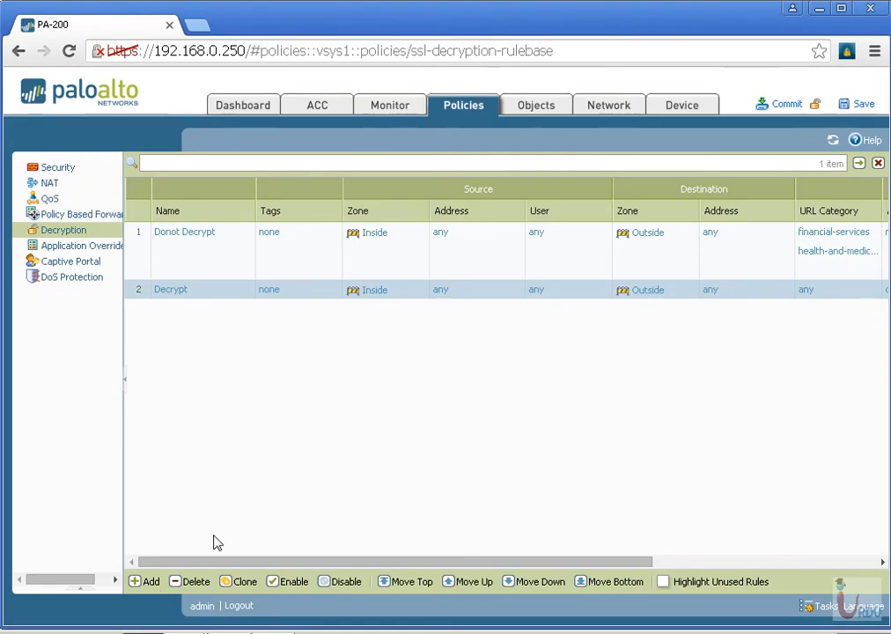
click(146, 581)
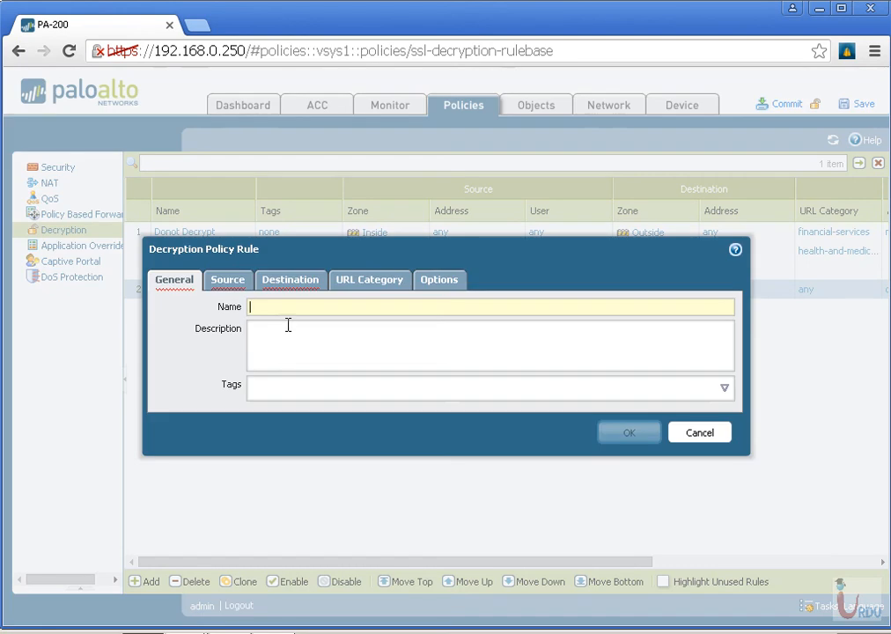
text(For Email se)
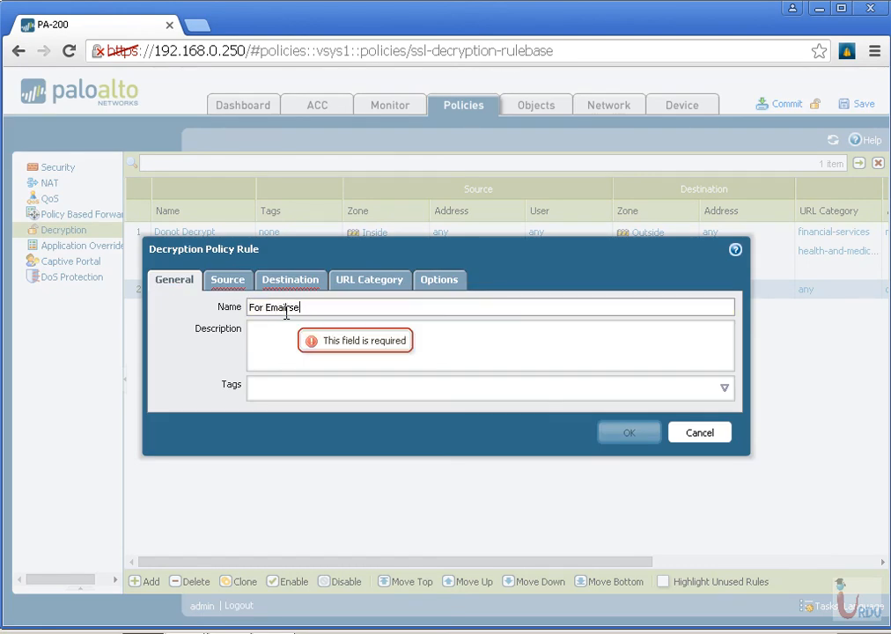
text(rvices)
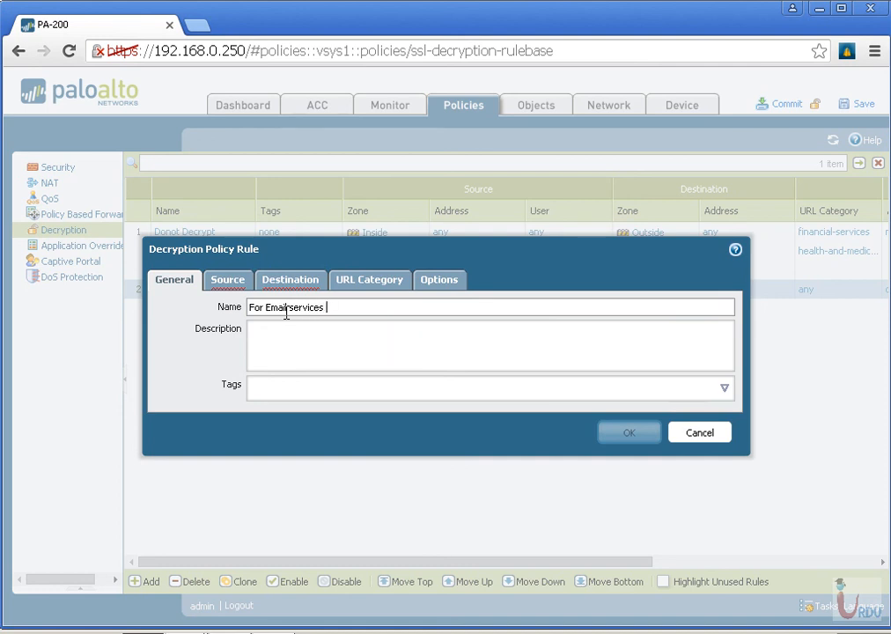
Set the new rule's source zone to Outside and its destination zone to Inside
click(234, 280)
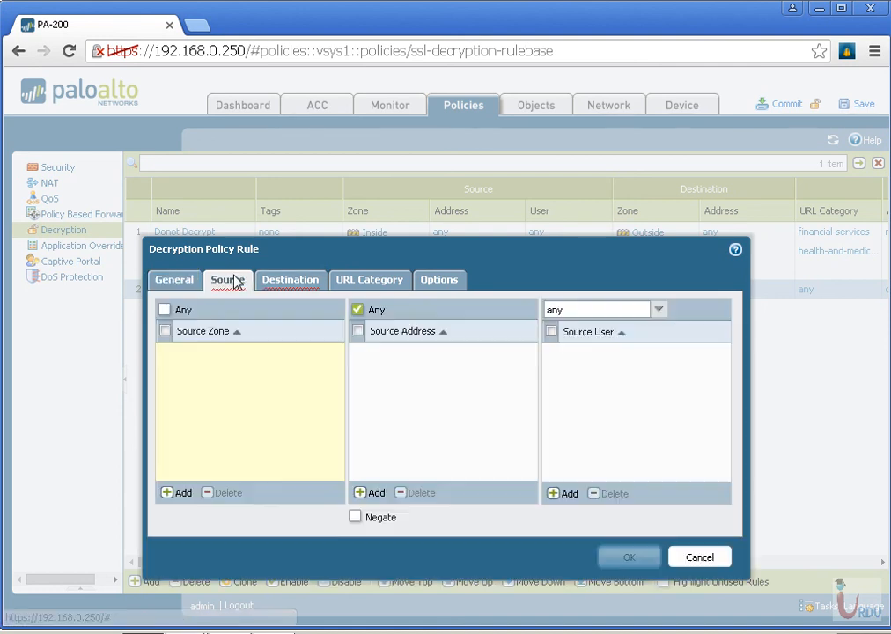
click(185, 493)
click(214, 428)
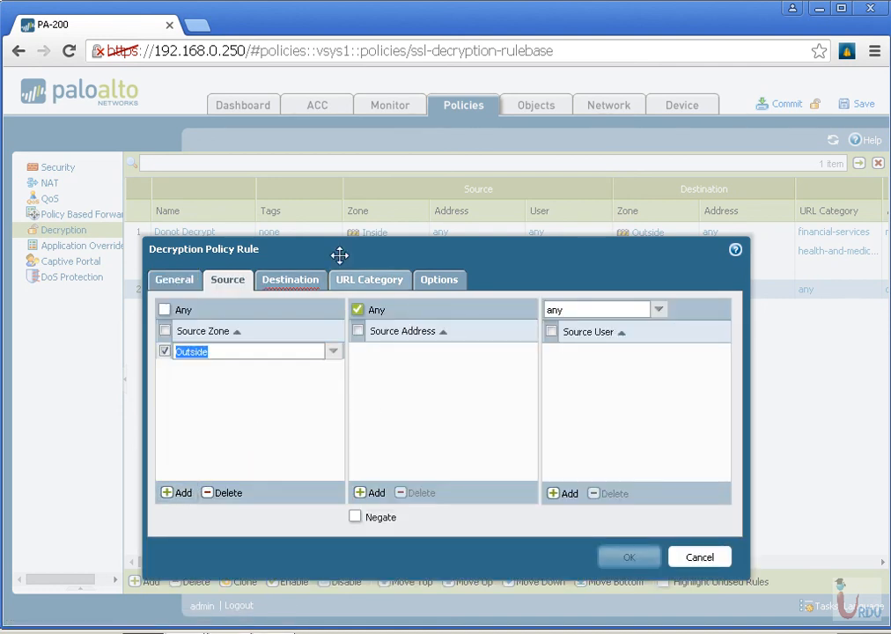
click(290, 279)
click(182, 494)
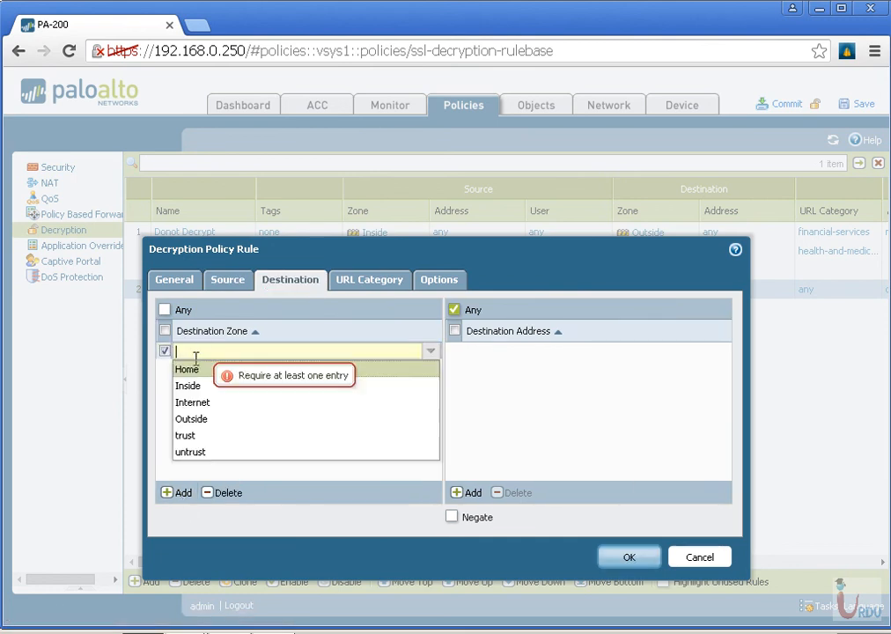
click(195, 384)
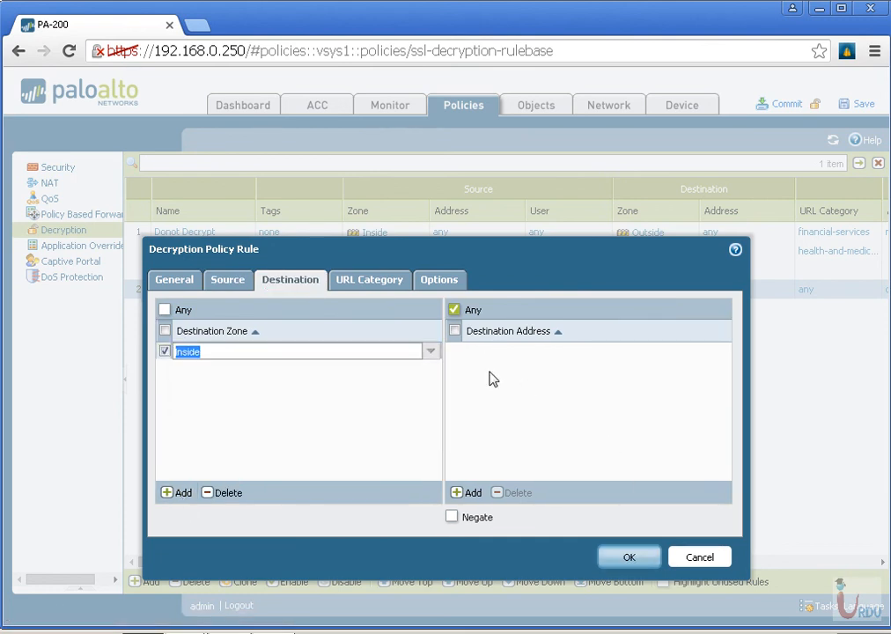
Set the rule's action to Decrypt with the type SSL Inbound Inspection and the certificate emailuita
click(367, 283)
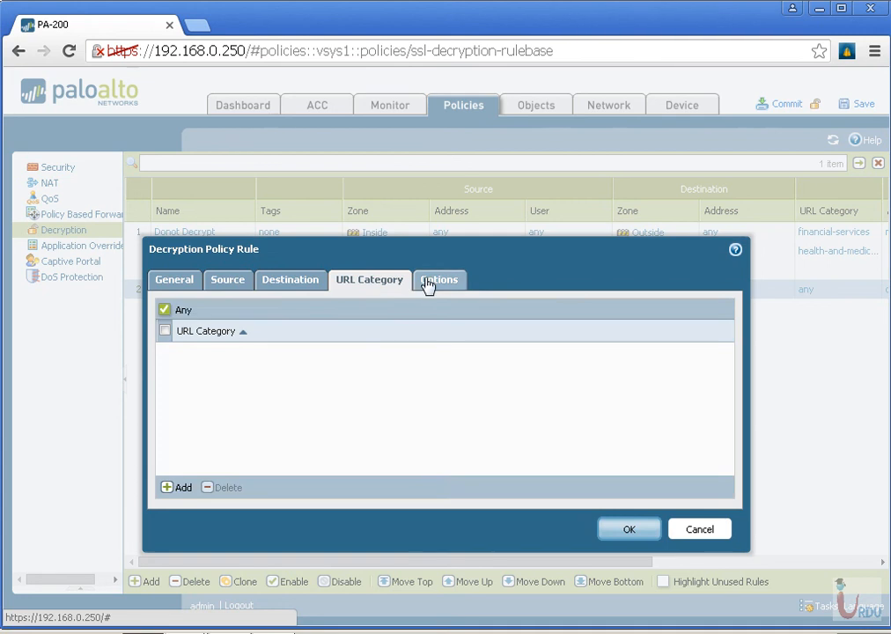
click(431, 281)
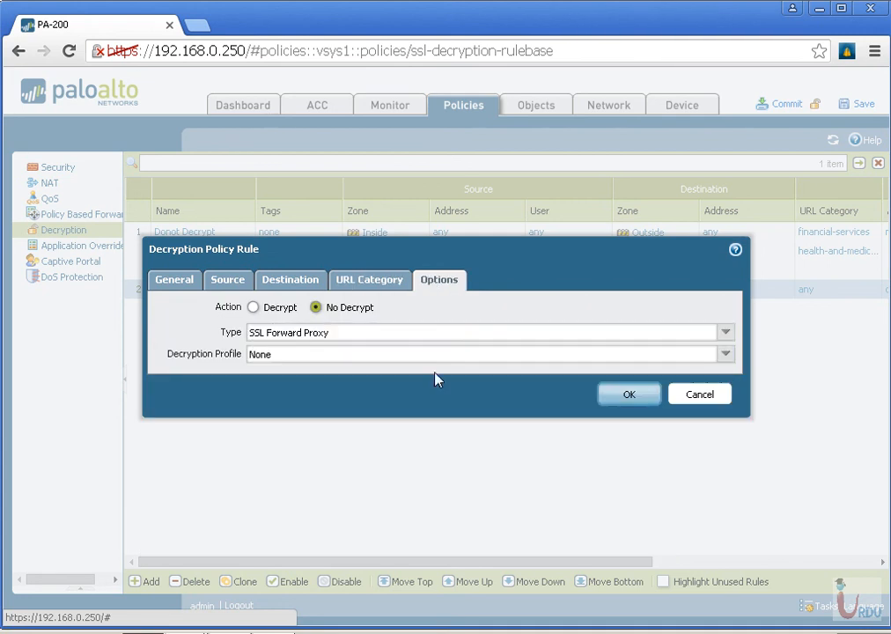
click(266, 312)
click(331, 336)
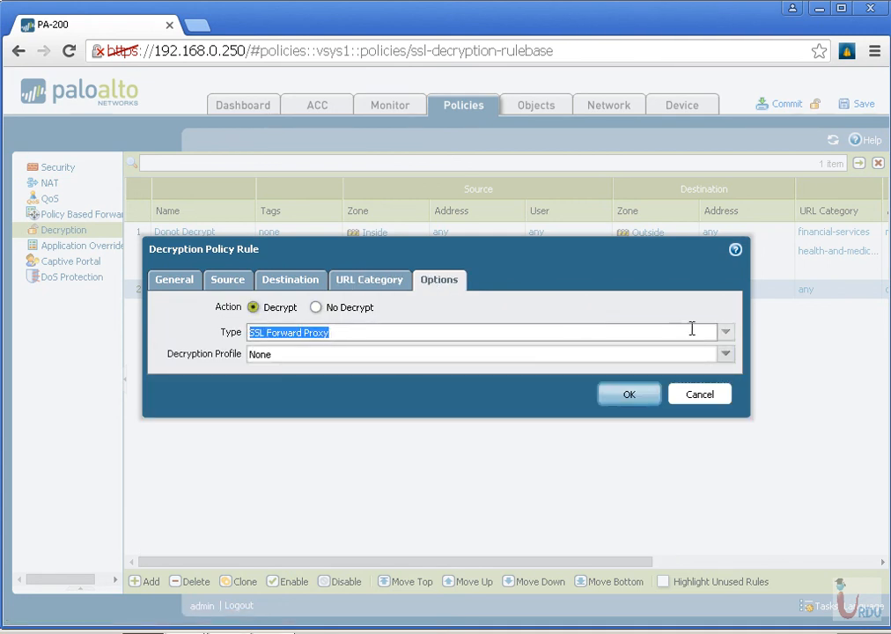
click(725, 332)
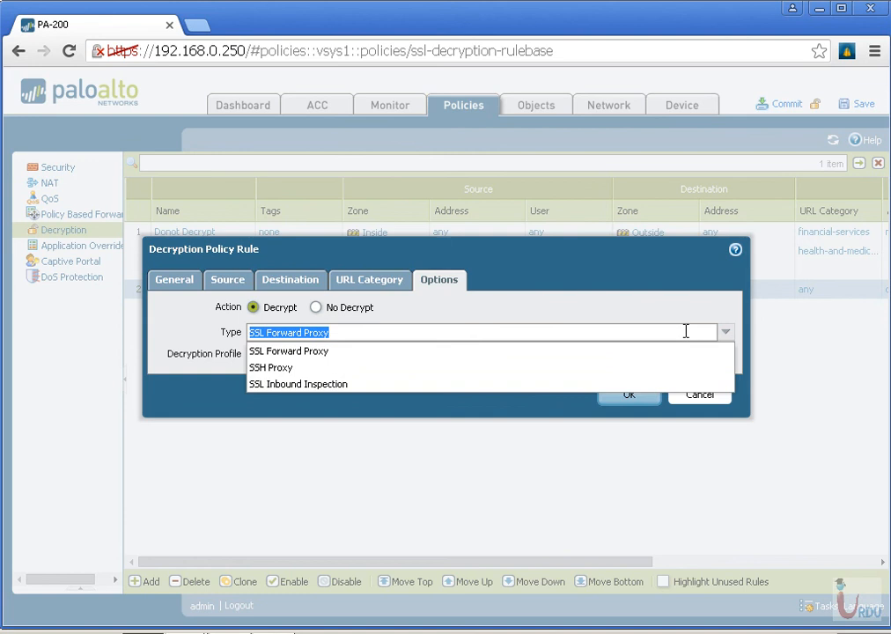
click(336, 385)
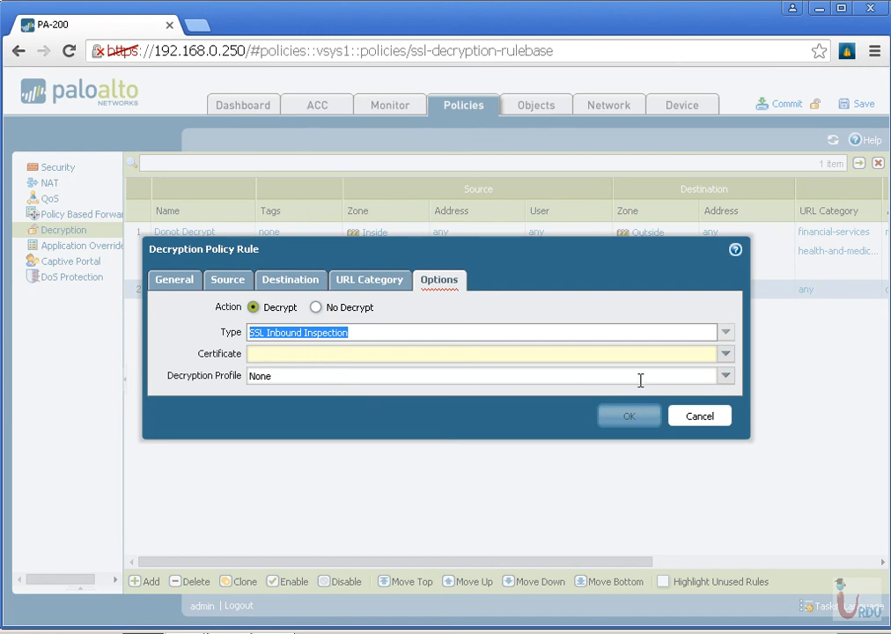
click(726, 355)
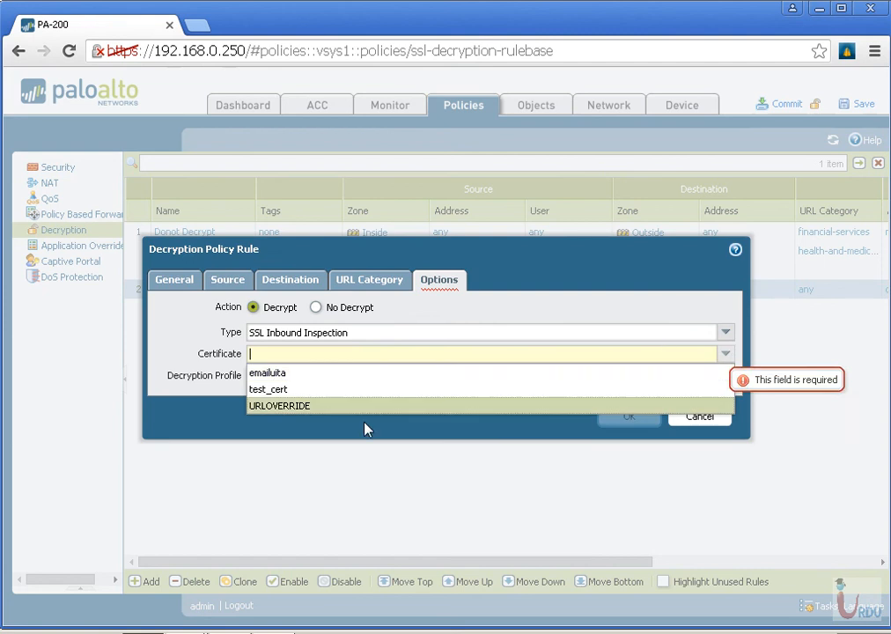
click(319, 372)
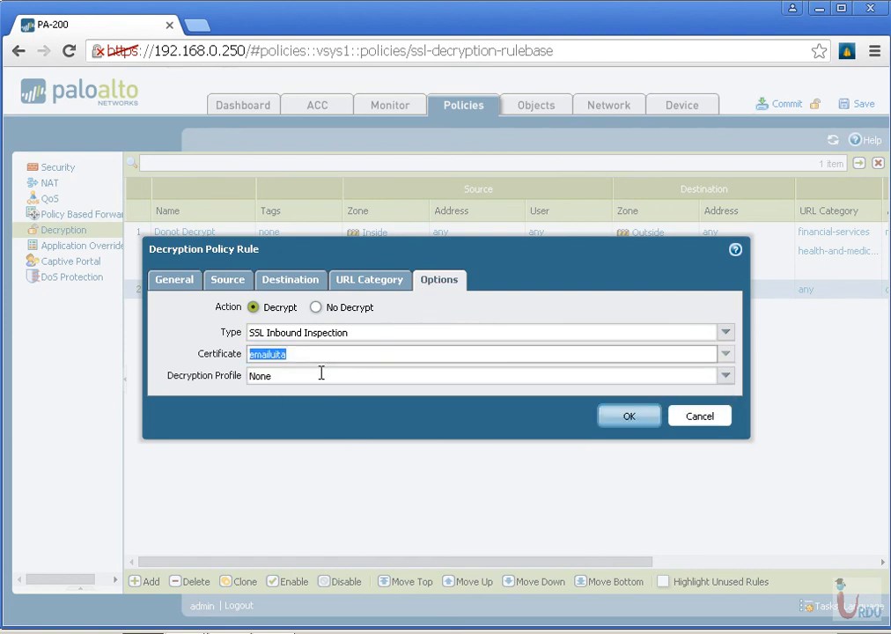
Create a decryption profile "For Email" that blocks sessions with unsupported version under SSL Inbound Inspection, and save the rule with it
click(726, 376)
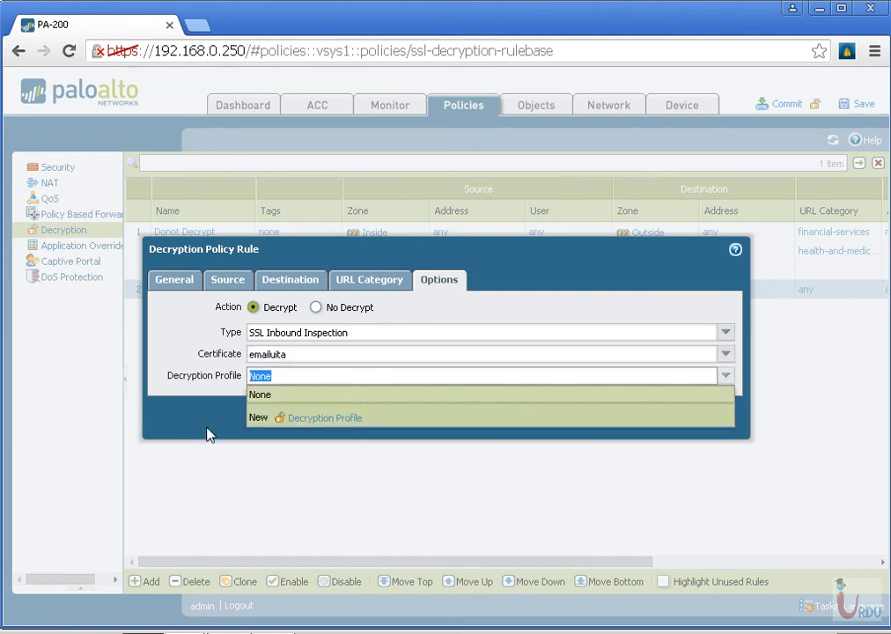
click(304, 420)
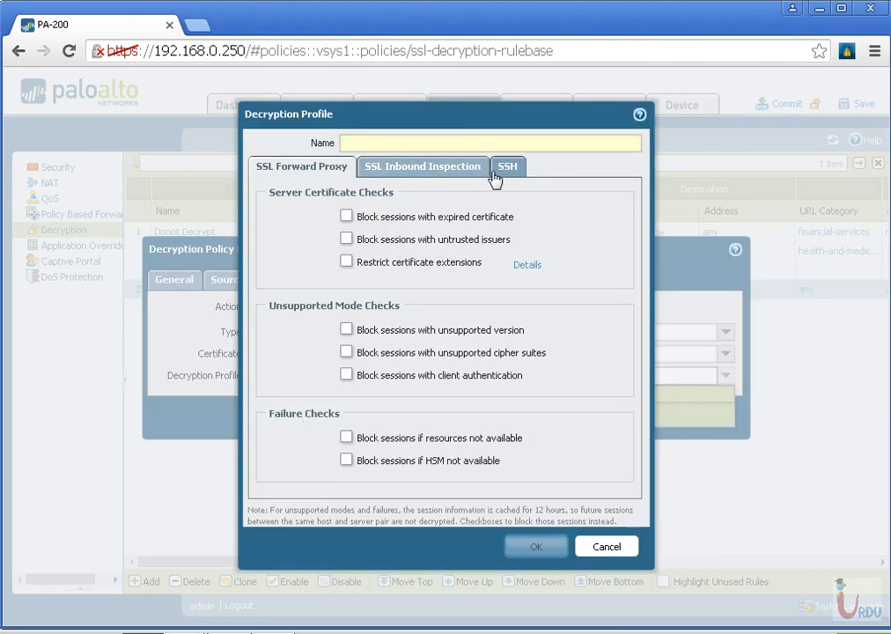
click(445, 170)
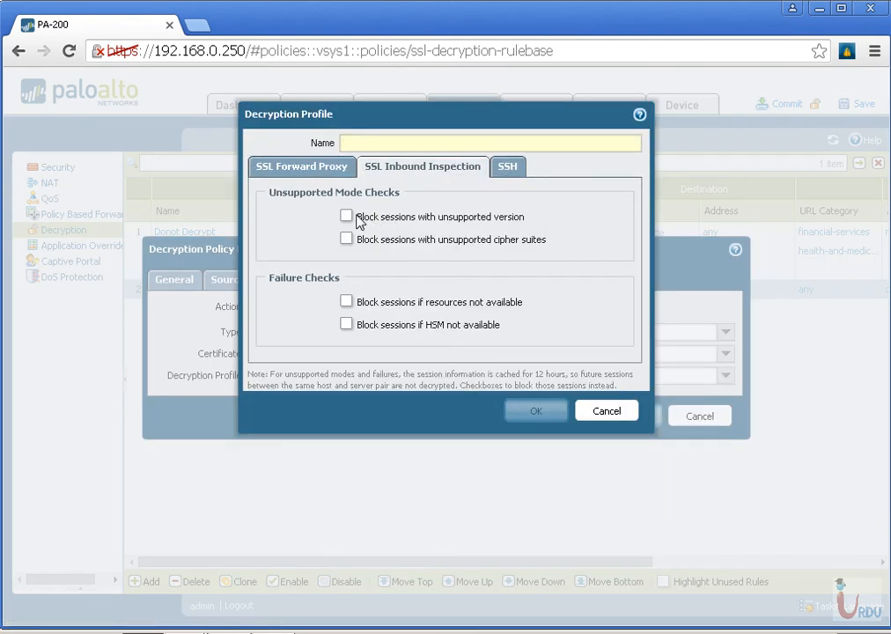
click(347, 217)
click(413, 144)
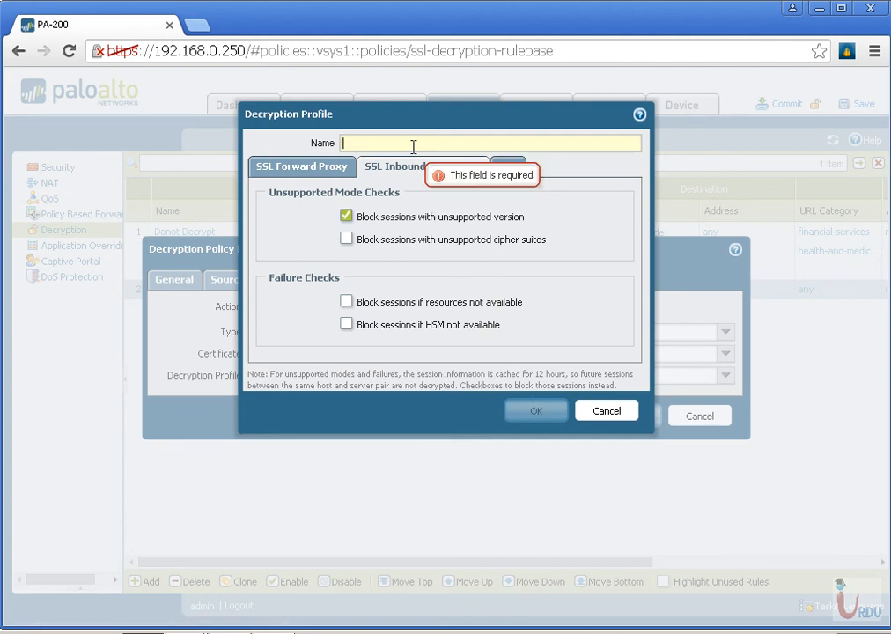
text(For Email)
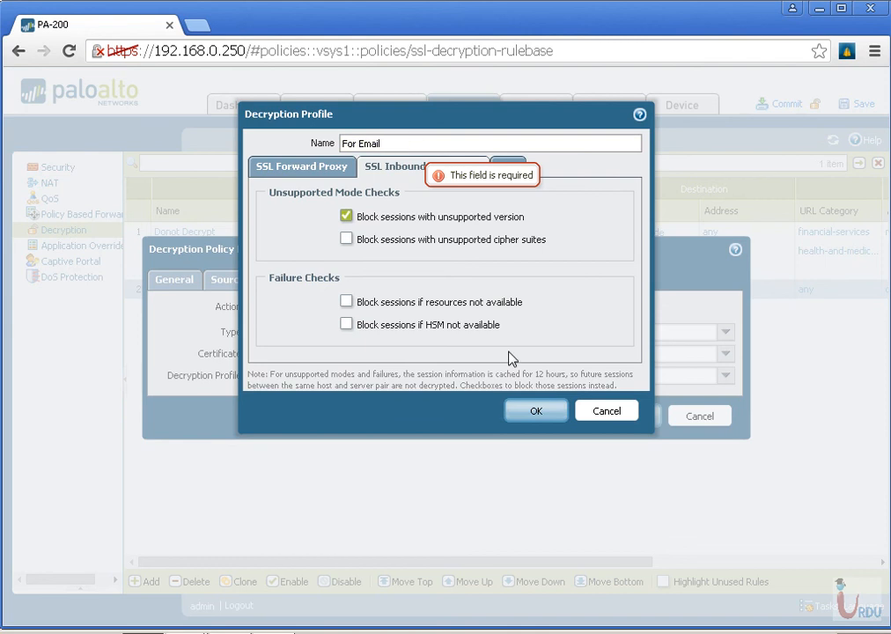
click(539, 411)
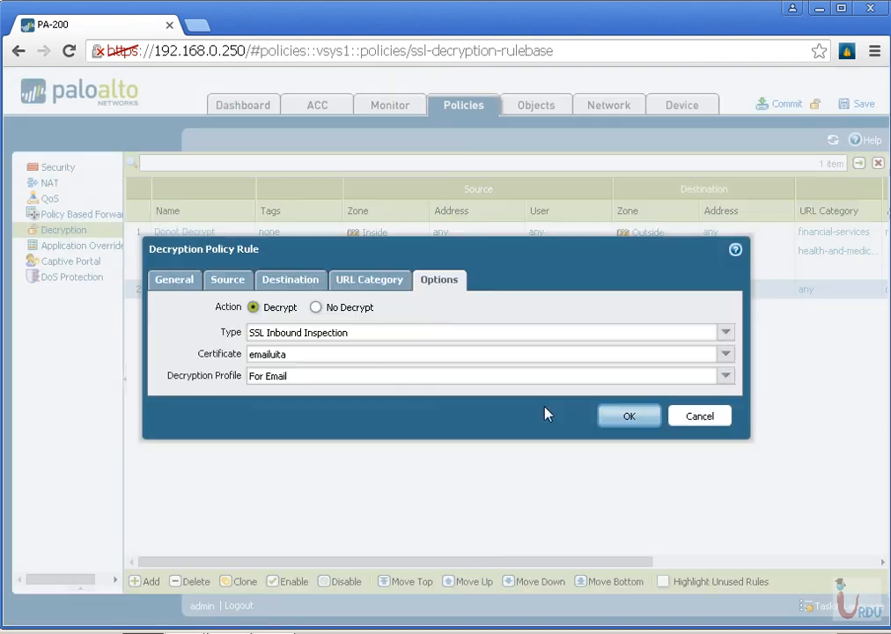
click(641, 421)
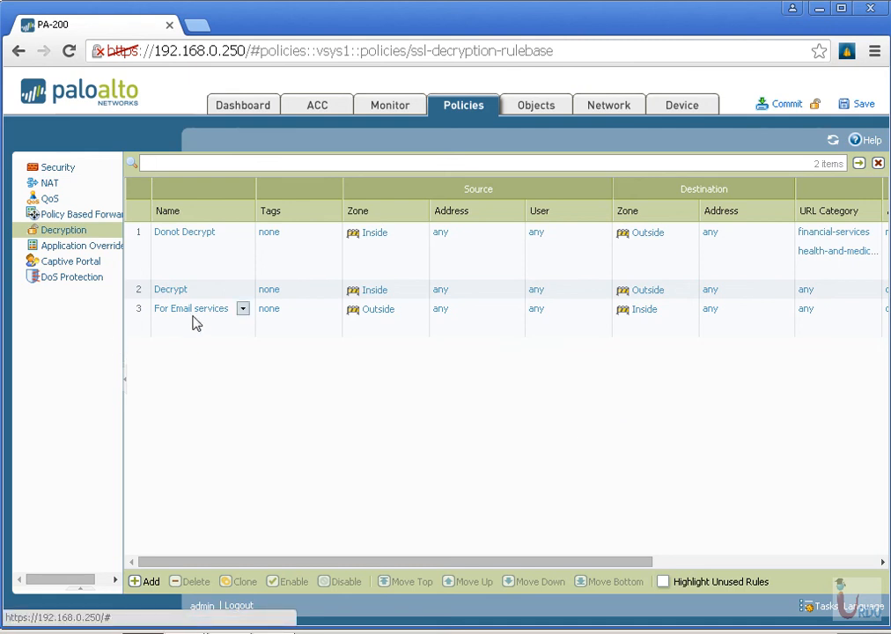
drag(517, 563, 791, 562)
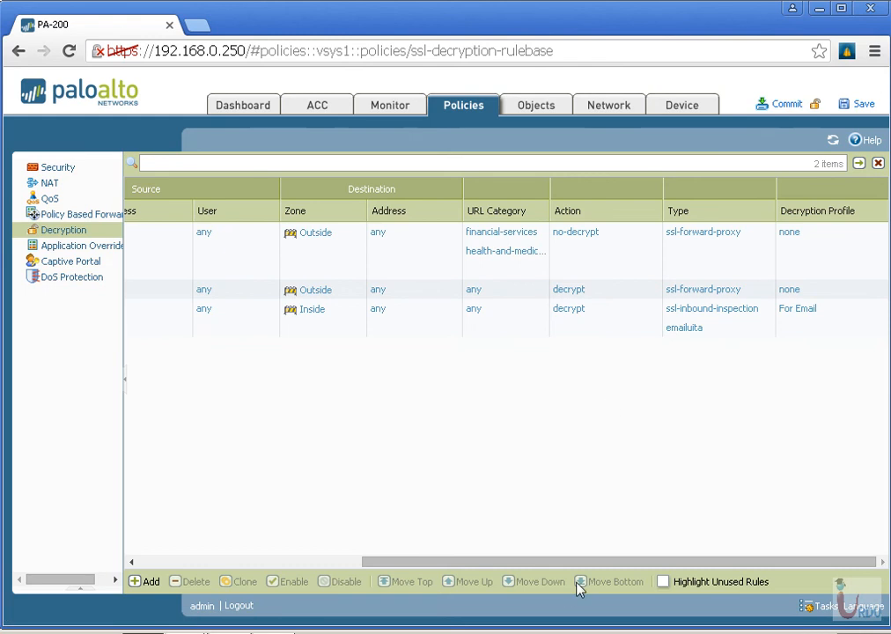
drag(593, 562, 195, 572)
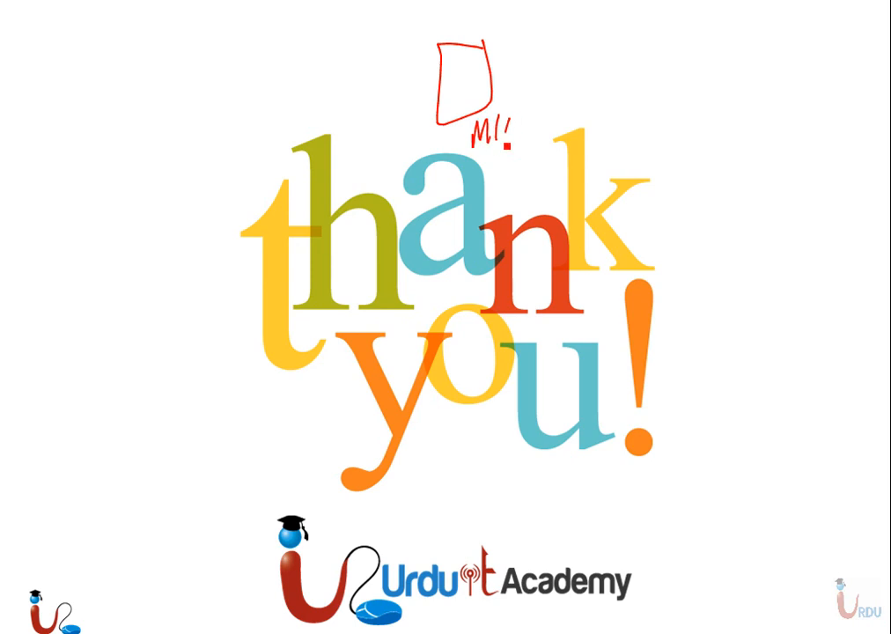
drag(229, 104, 386, 80)
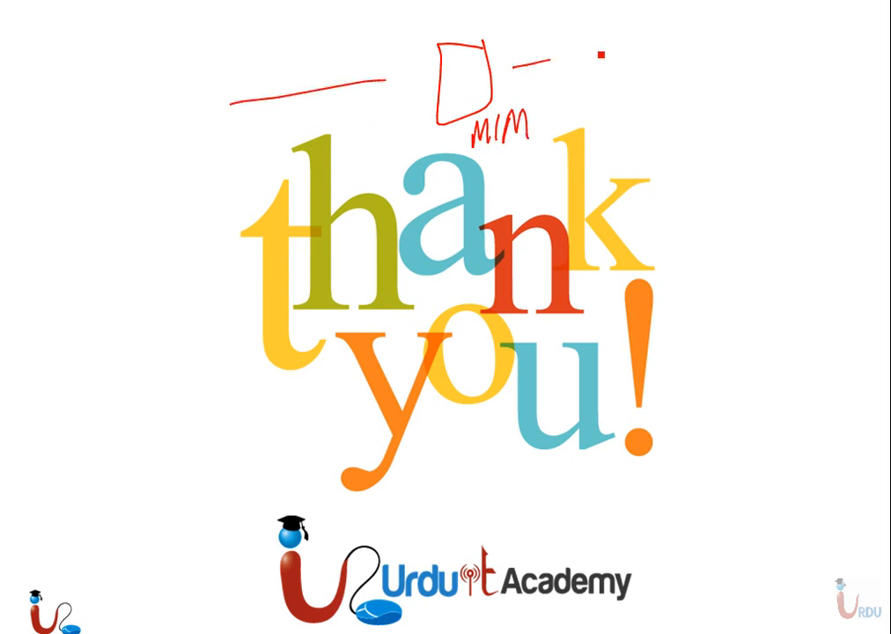